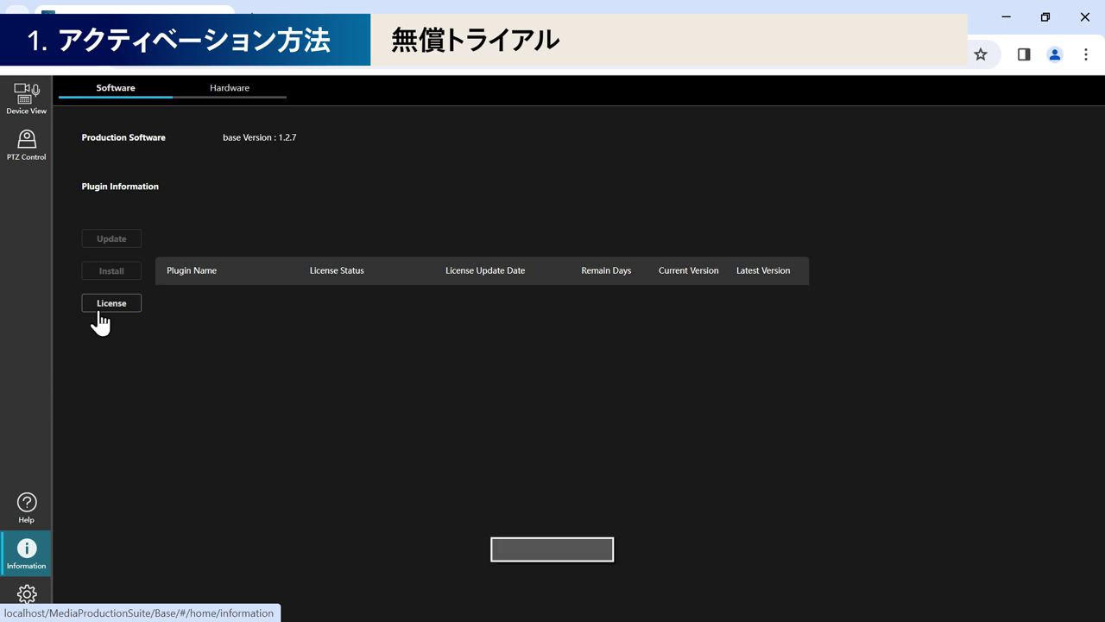
Start the free trial of the Visual Preset plugin with organization Panasonic and country JAPAN, and close the license dialog.
click(111, 303)
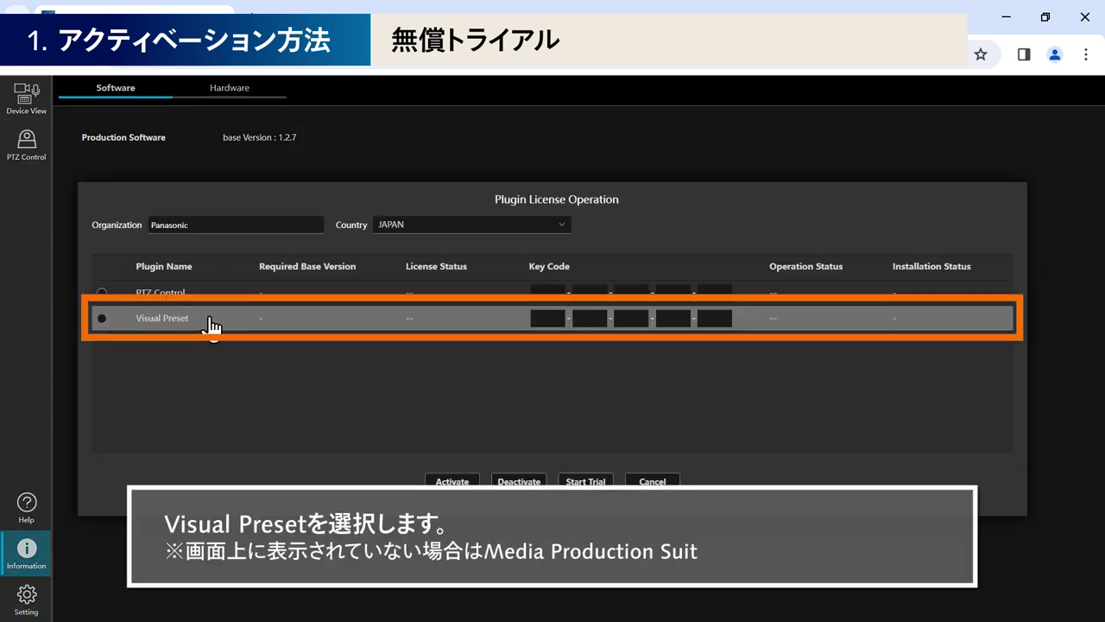
click(102, 318)
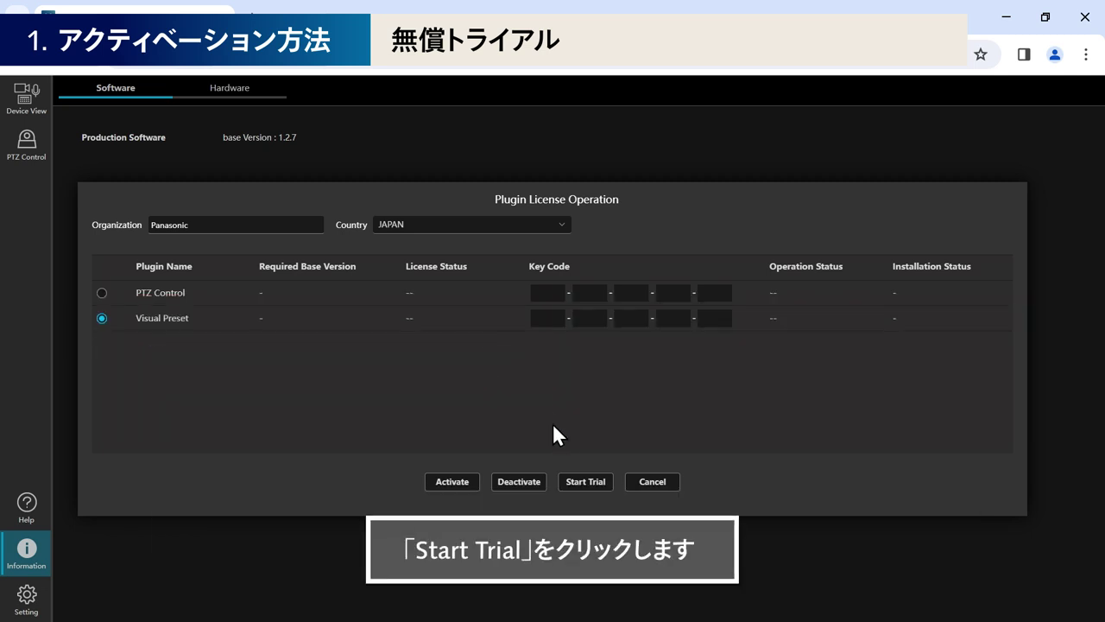
click(584, 486)
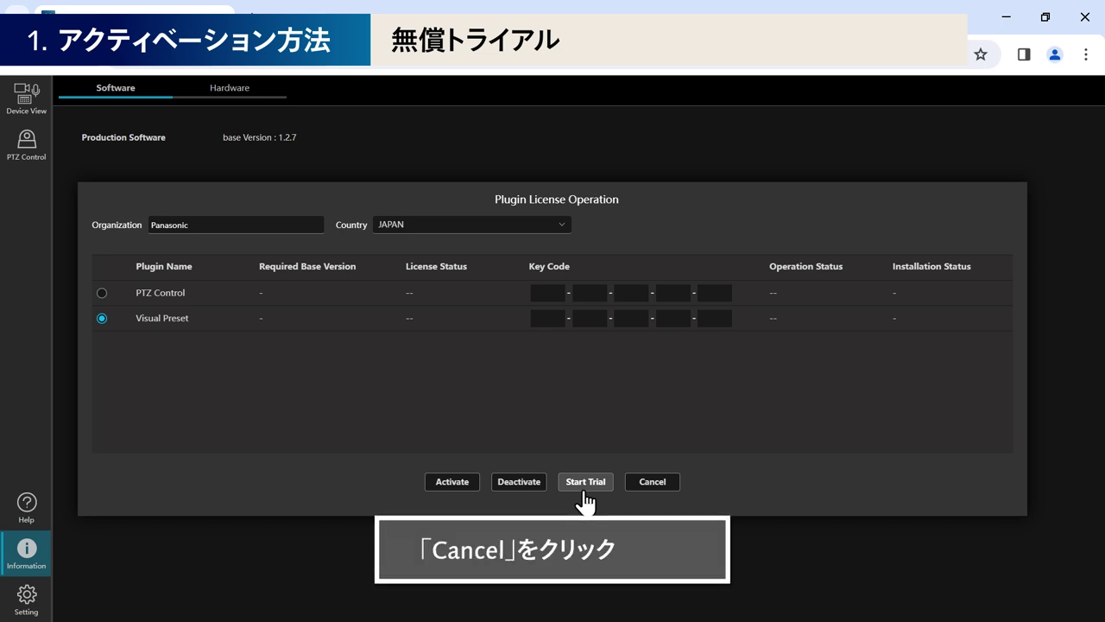
click(667, 483)
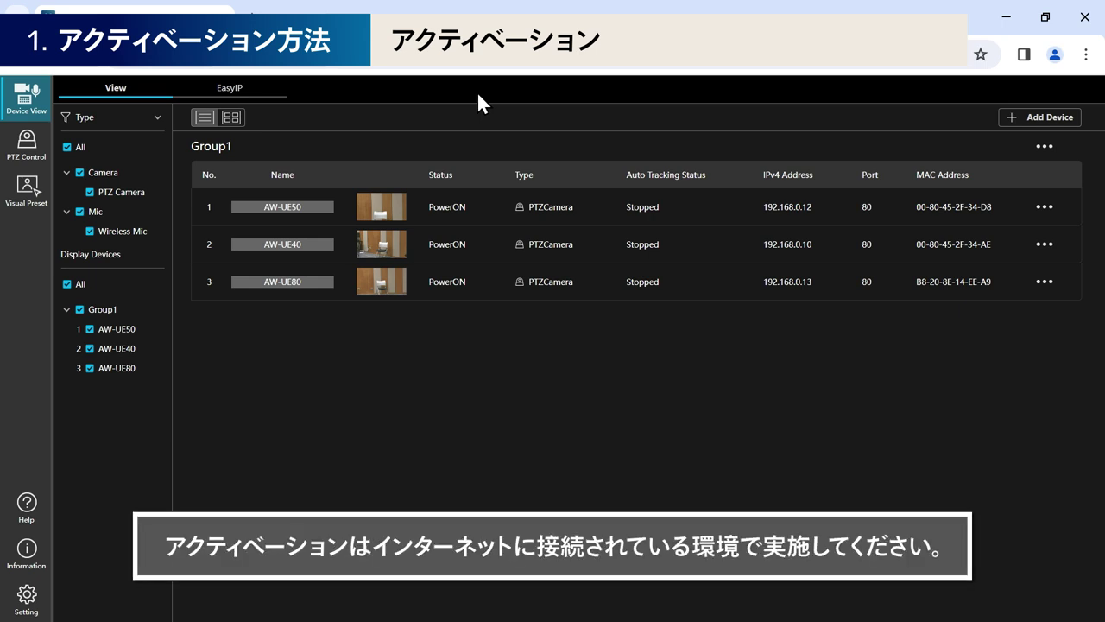
Activate the Visual Preset plugin license by entering its key code, and close the license dialog.
click(28, 557)
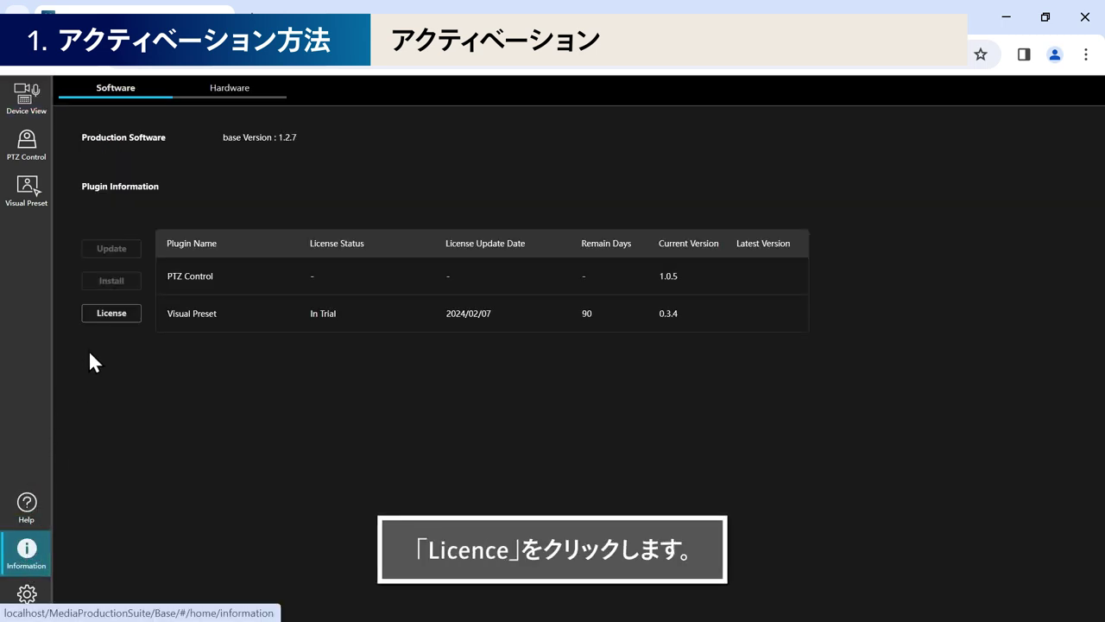
click(99, 318)
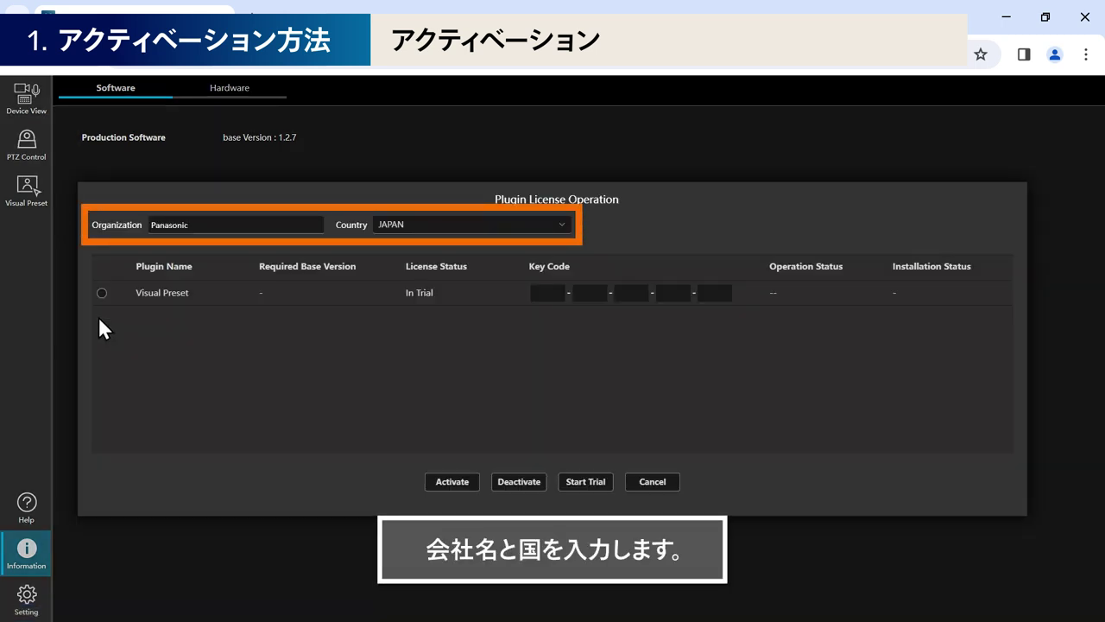
click(102, 293)
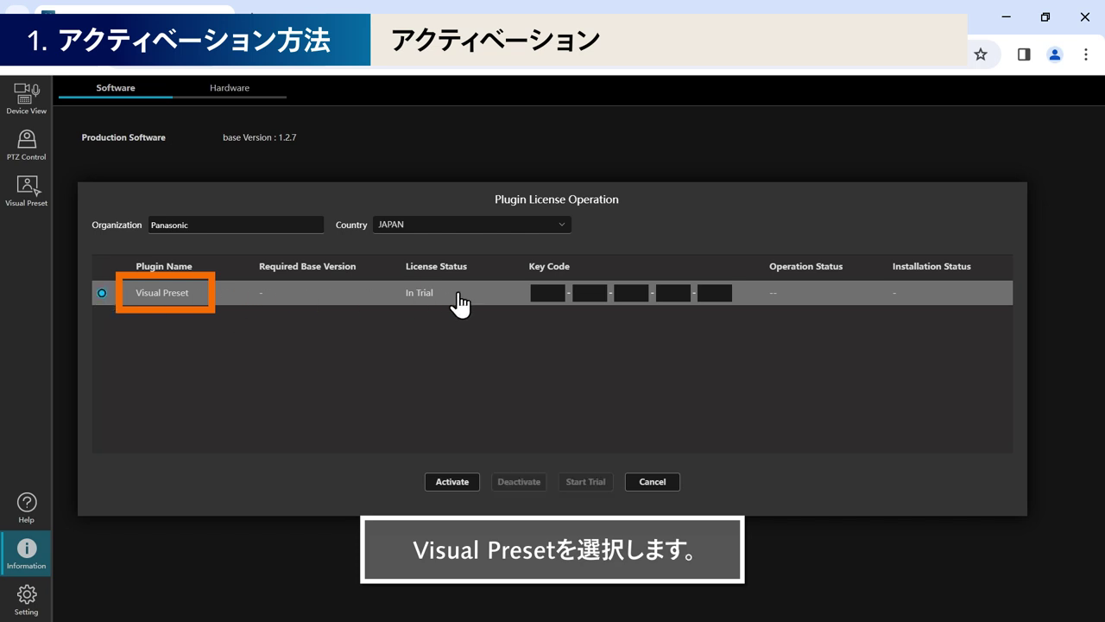
click(553, 294)
key(ctrl+v)
text(XXXXX)
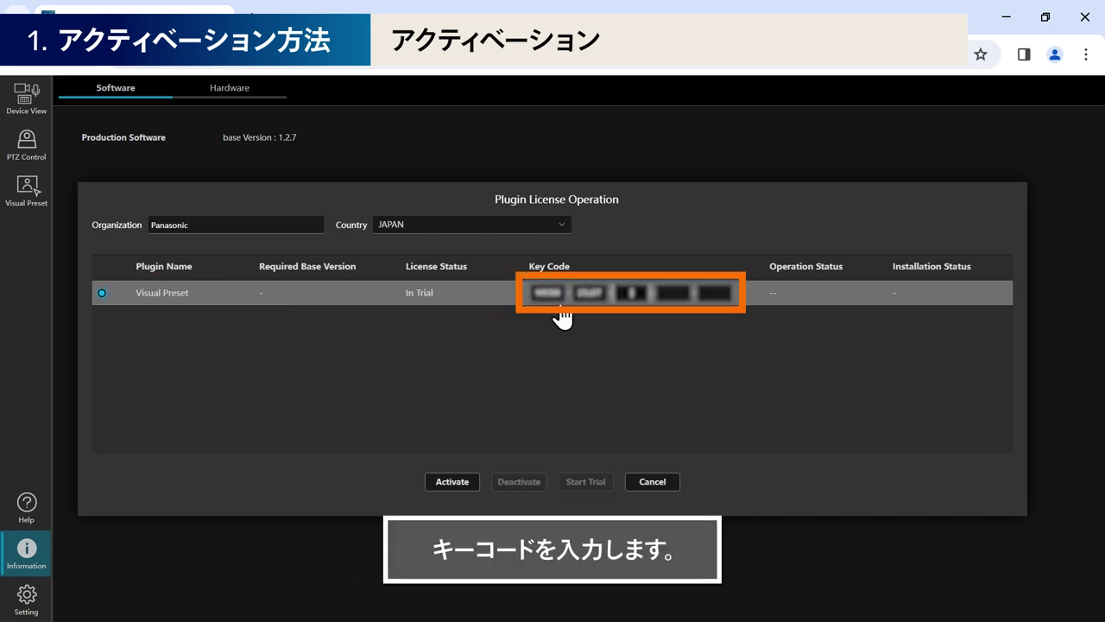
text(XXXXX)
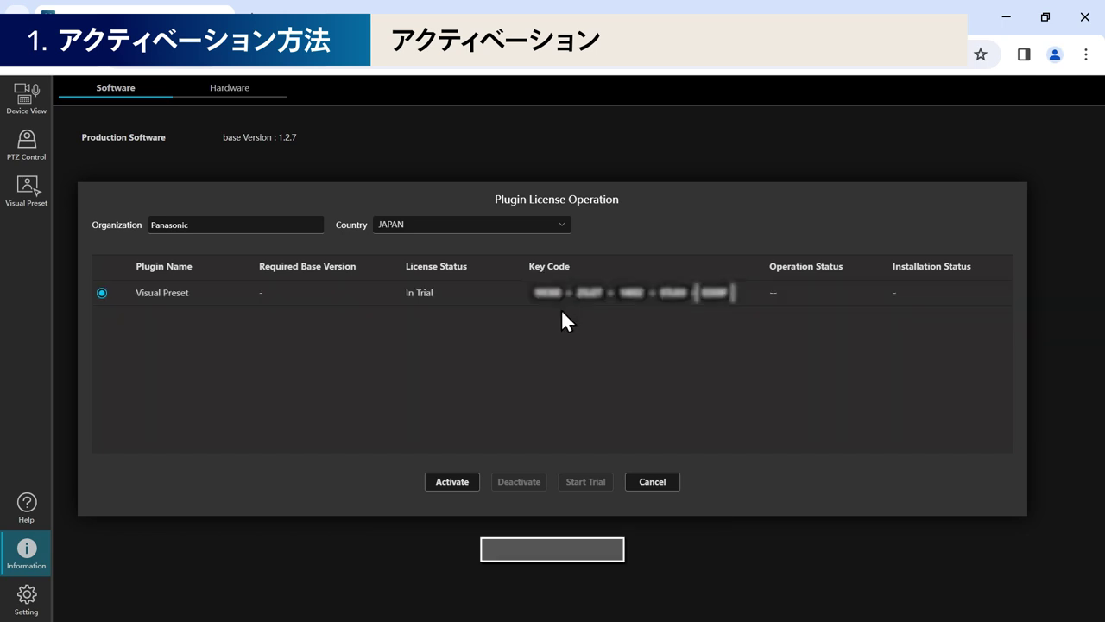
click(455, 489)
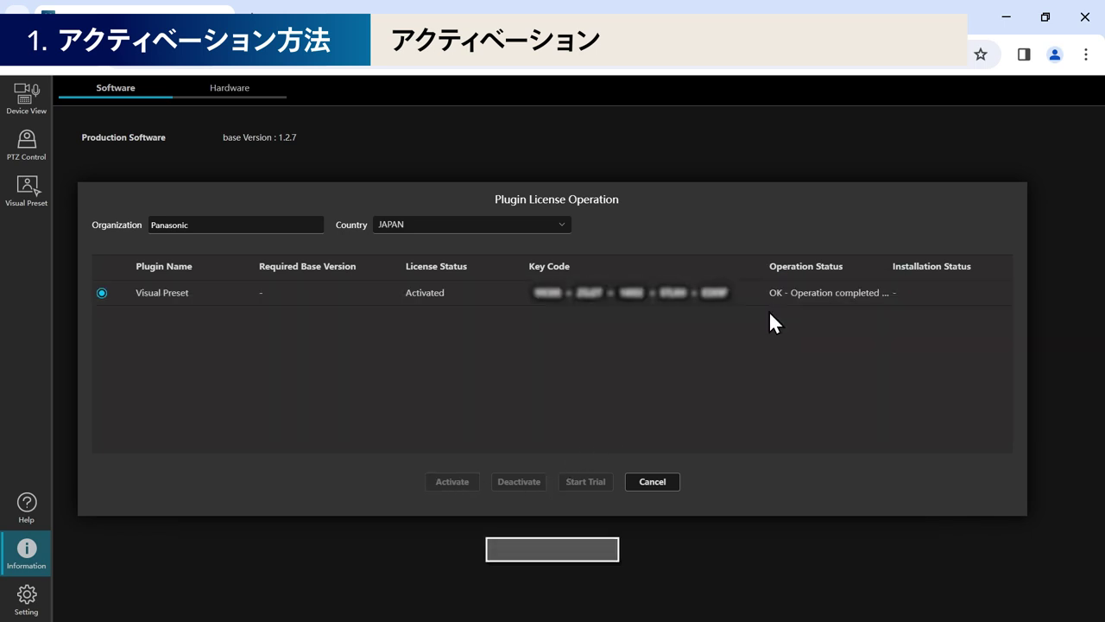
click(667, 486)
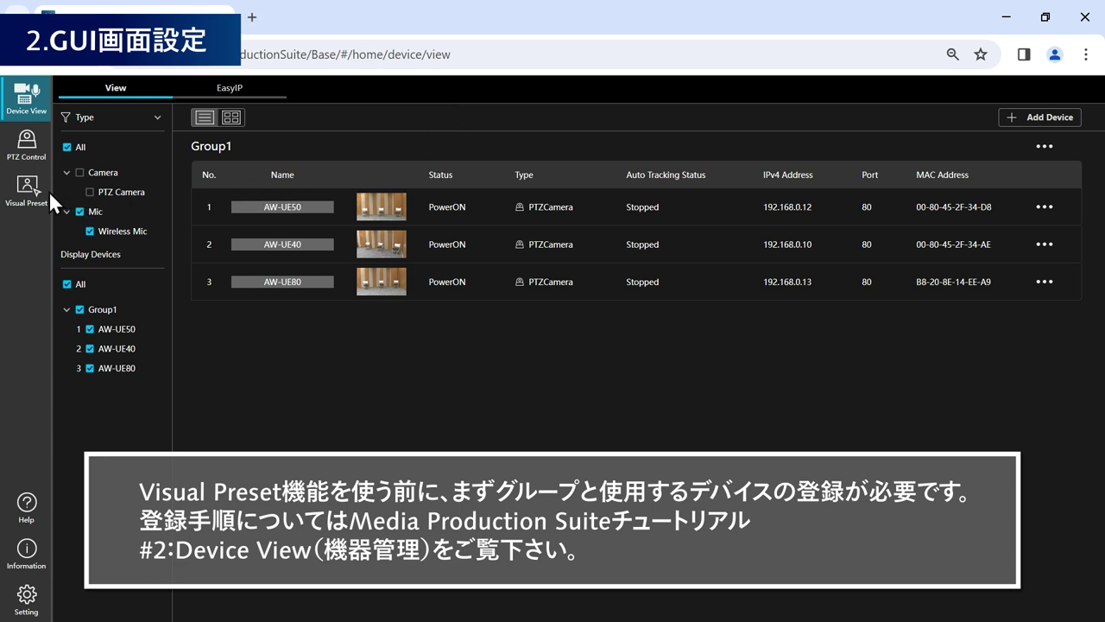
Set BG.jpg from the Pictures folder as the Visual Preset background image for Group1.
click(26, 199)
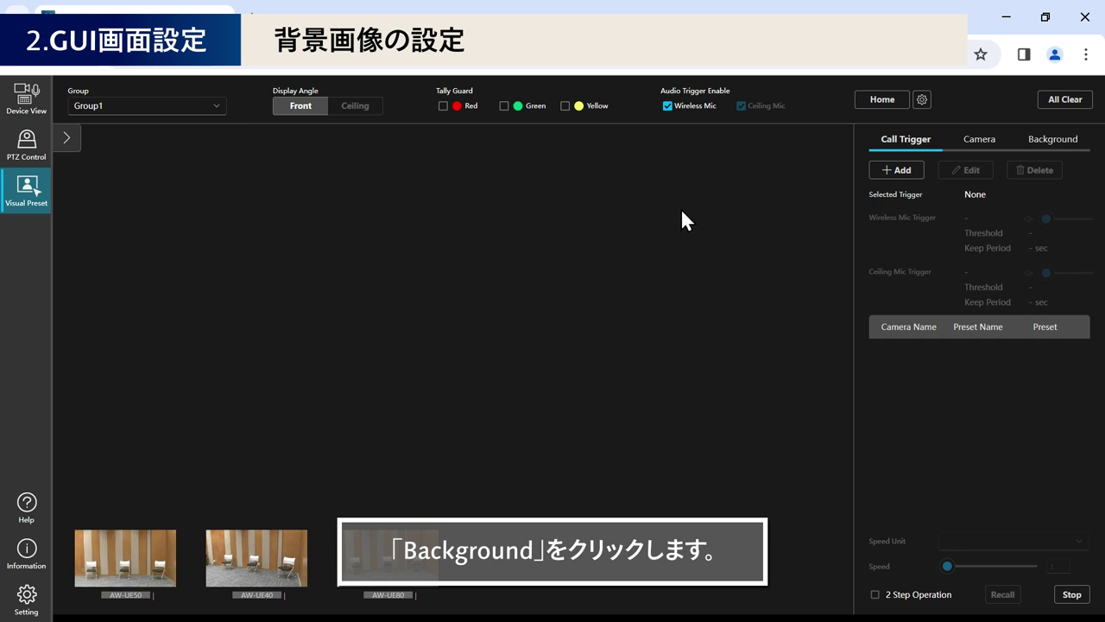
click(1032, 153)
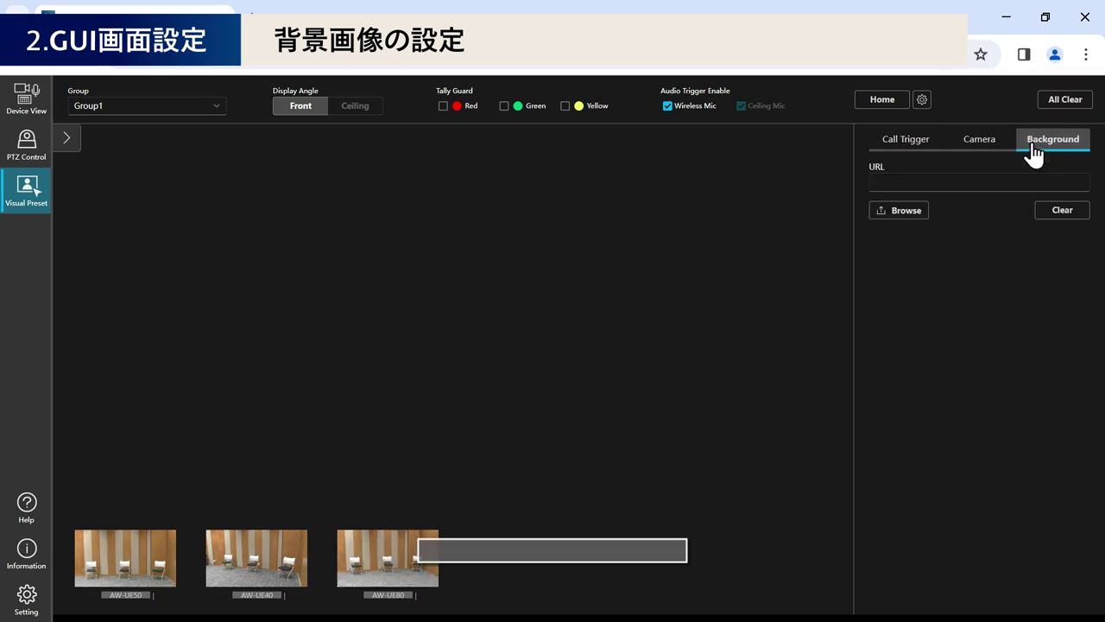
click(907, 218)
click(910, 214)
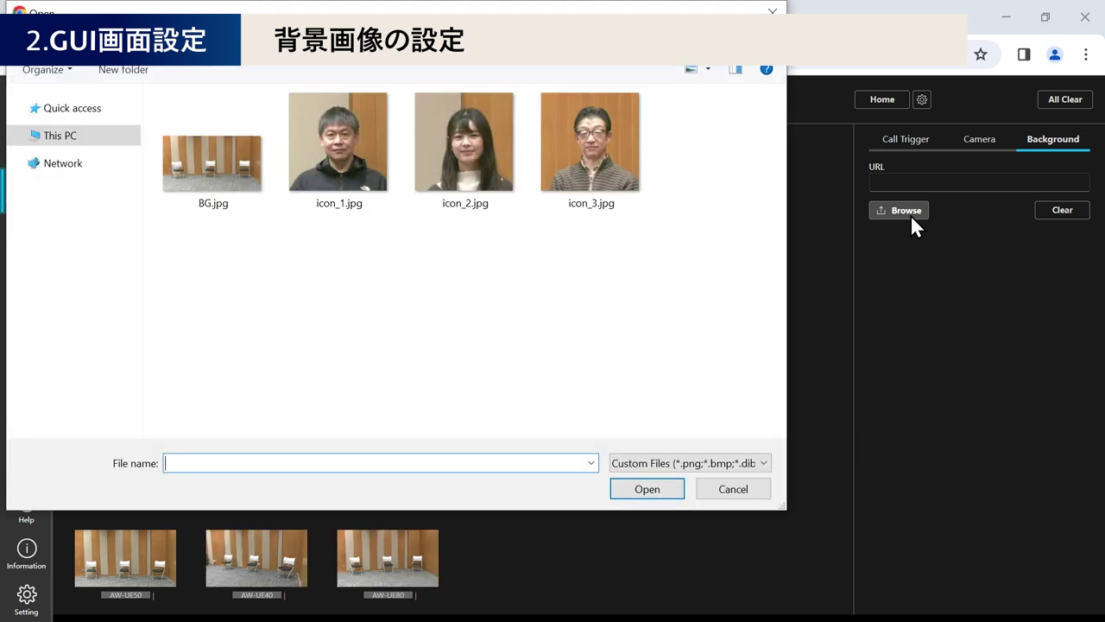
click(232, 203)
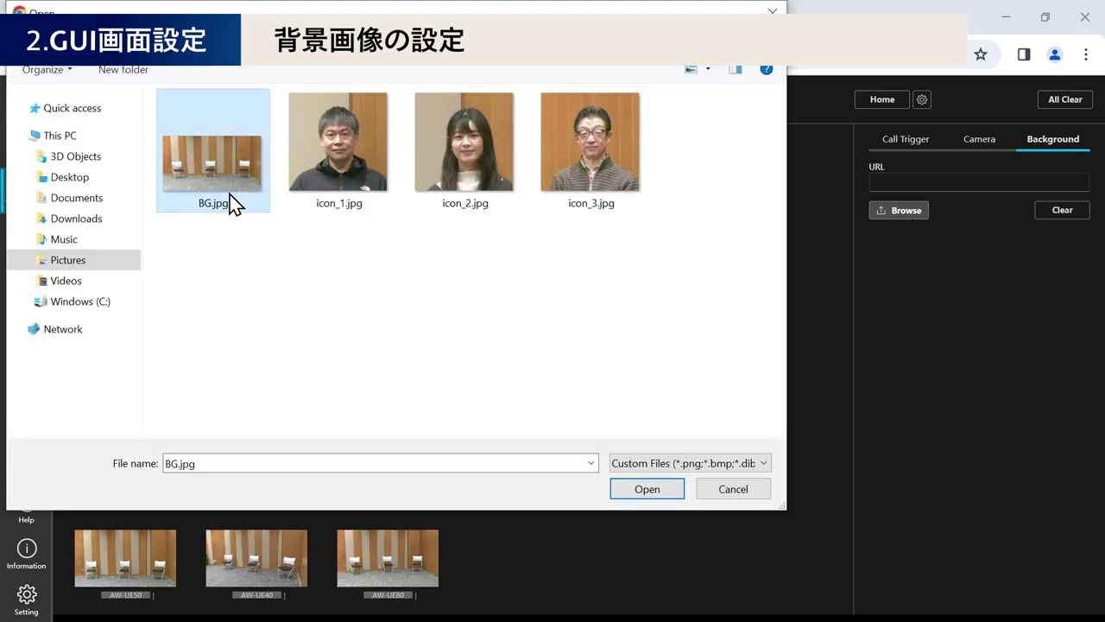
click(633, 489)
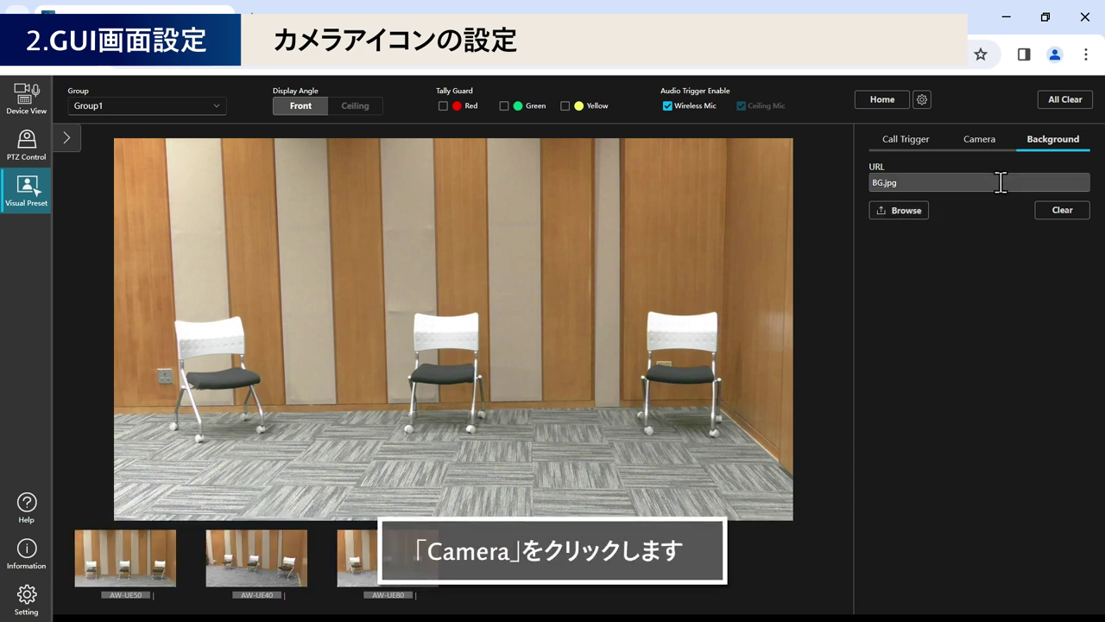
Assign new camera icons with directions: AW-UE50 facing straight up, AW-UE40 facing up-left and AW-UE80 facing up-right.
click(989, 145)
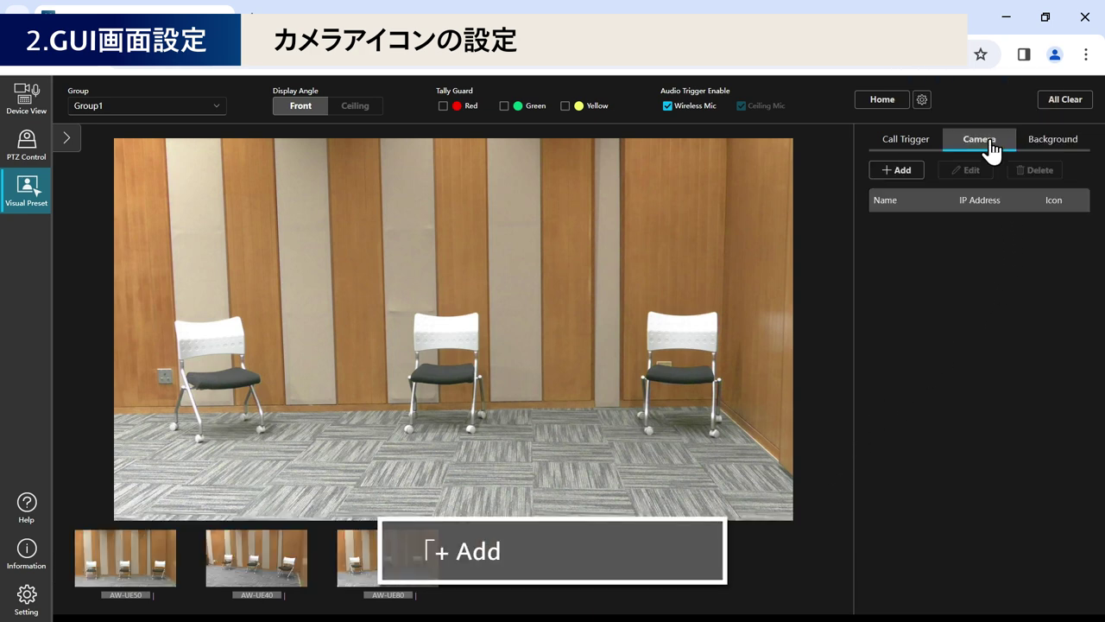
click(901, 172)
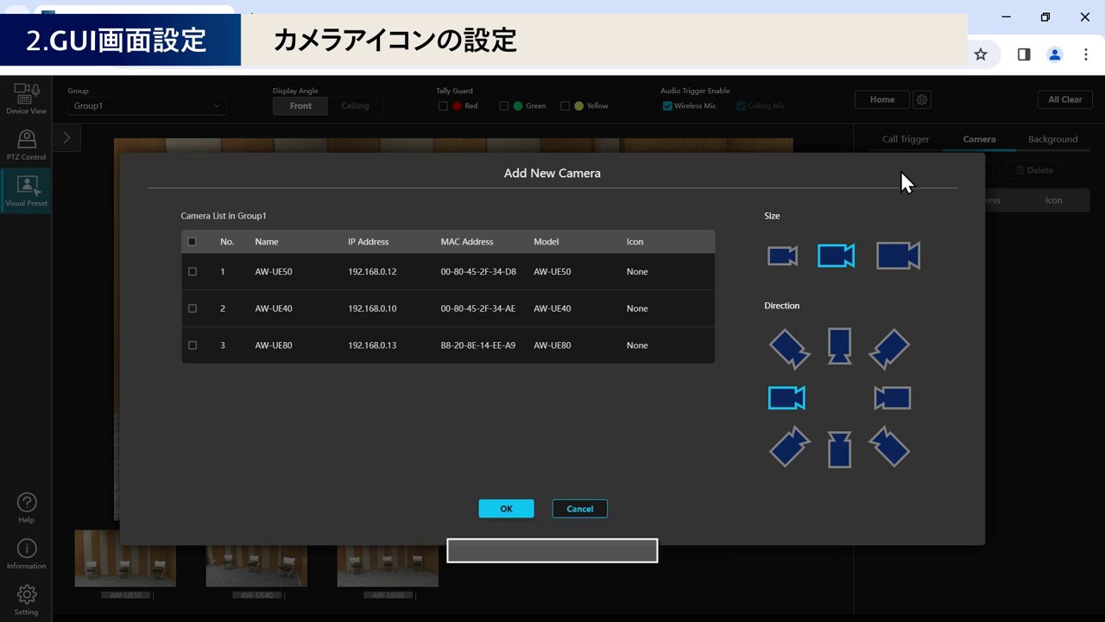
click(663, 278)
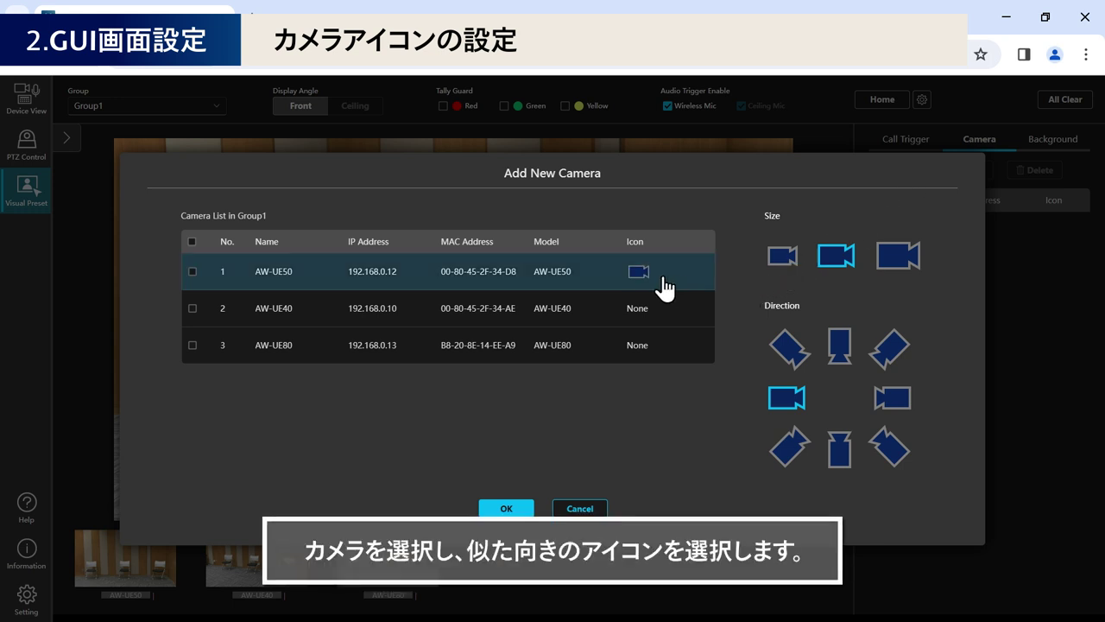
click(835, 454)
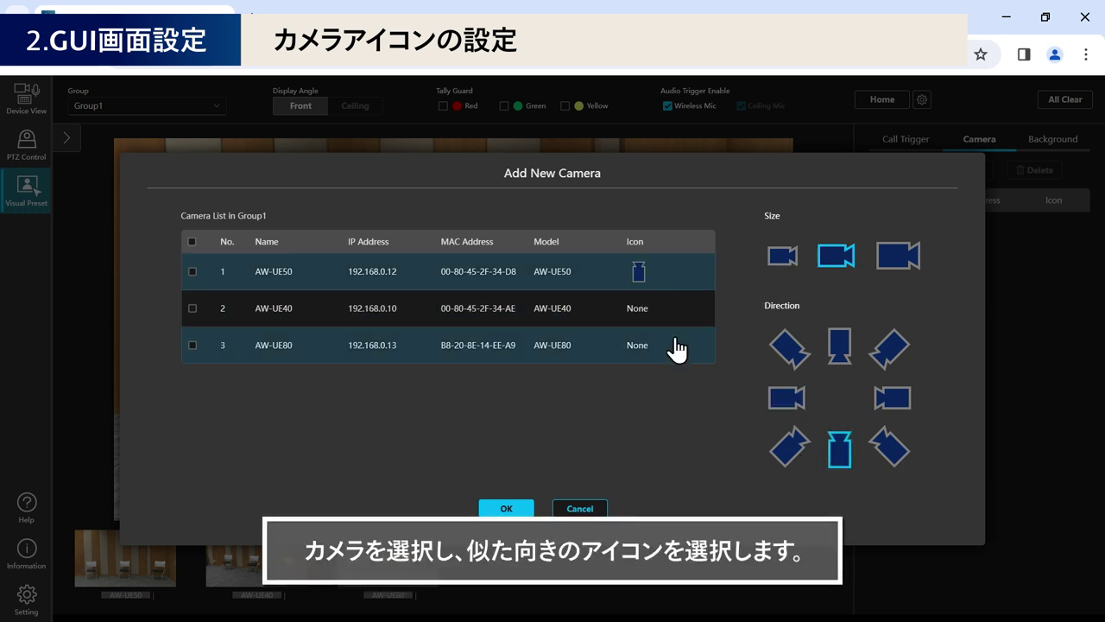
click(641, 316)
click(887, 449)
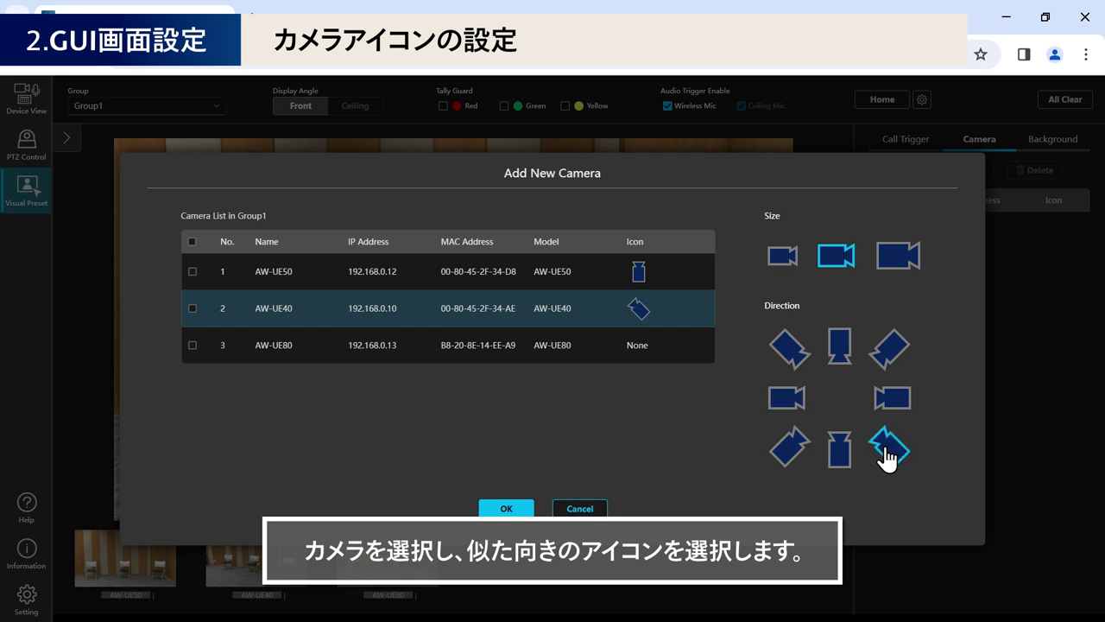
click(550, 347)
click(775, 456)
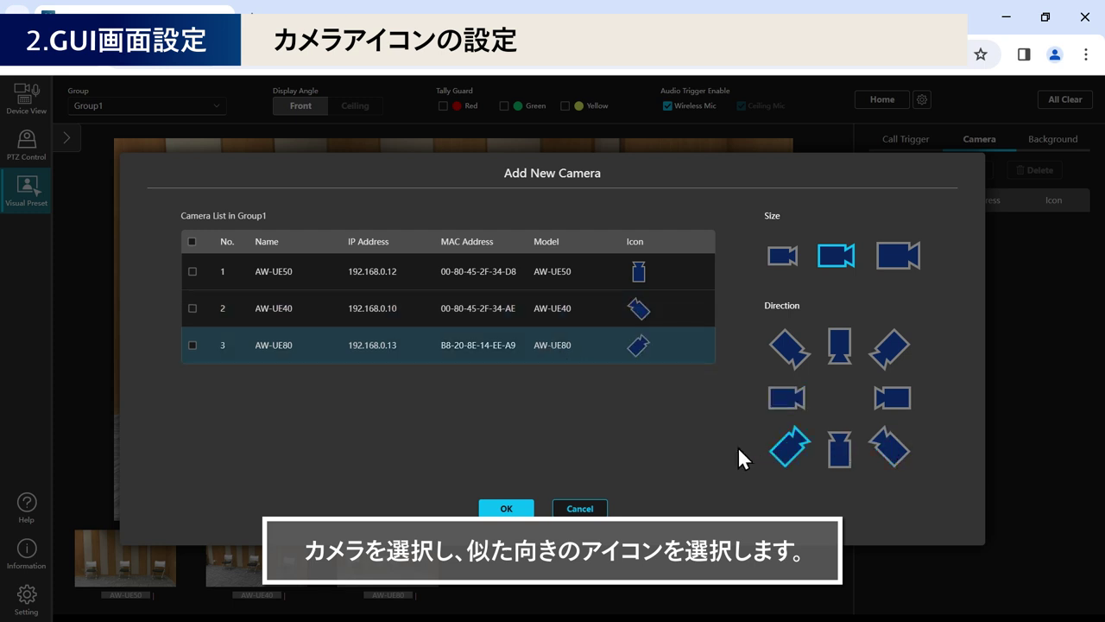
Add all three cameras and arrange their icons along the floor of the background: AW-UE80 left, AW-UE50 centre, AW-UE40 right.
click(193, 243)
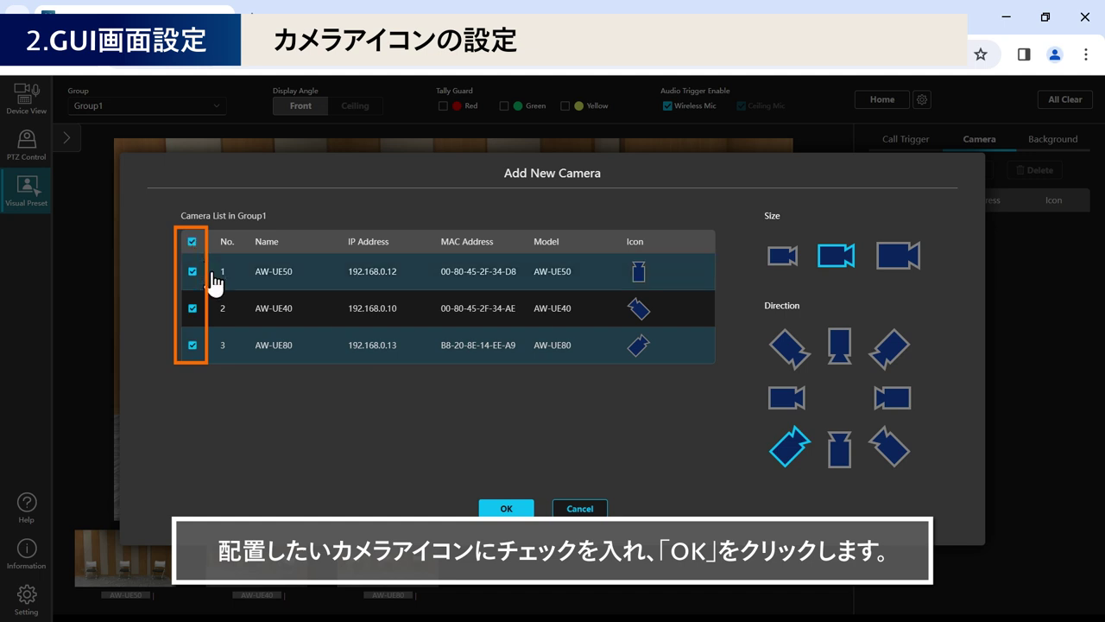
click(507, 508)
drag(138, 164, 195, 501)
drag(138, 164, 475, 502)
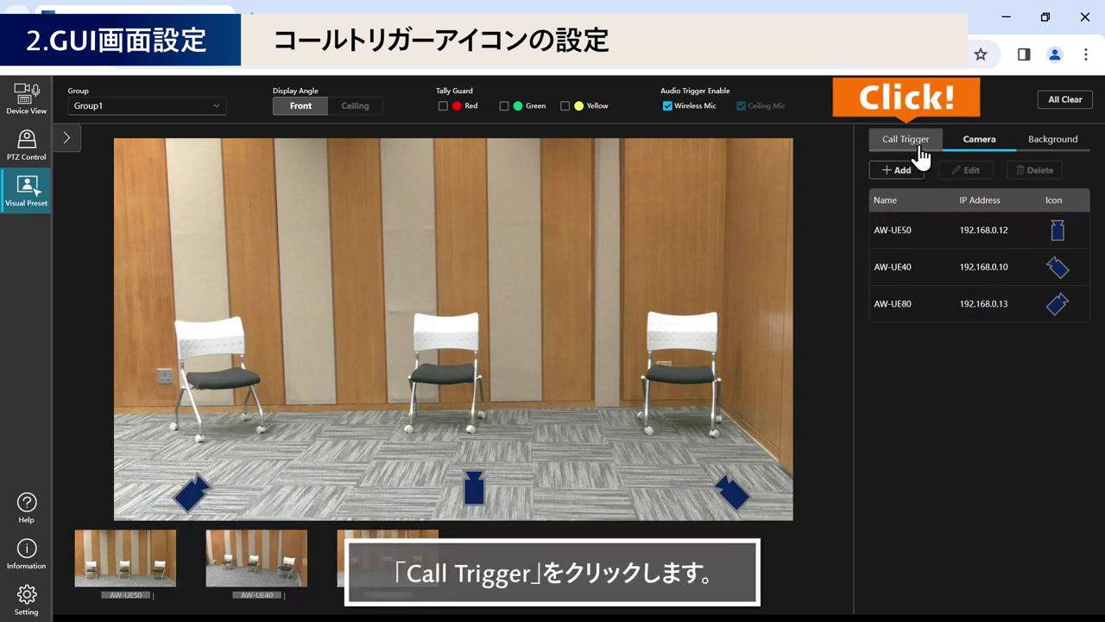
Begin a new call trigger with icon_1.jpg as its picture and the largest icon size.
click(919, 145)
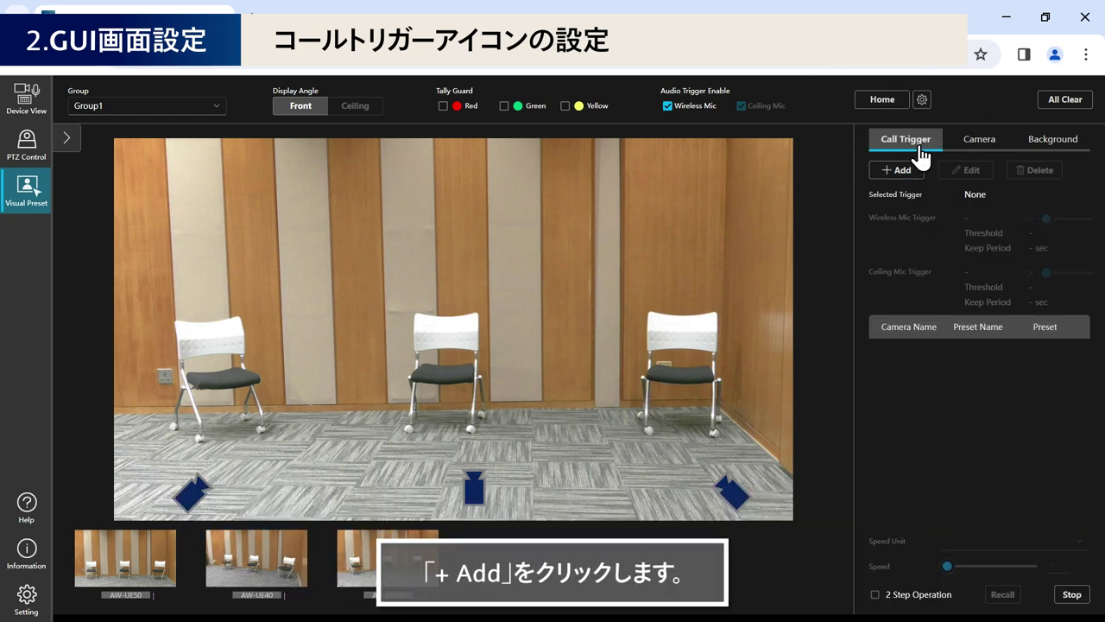
click(900, 172)
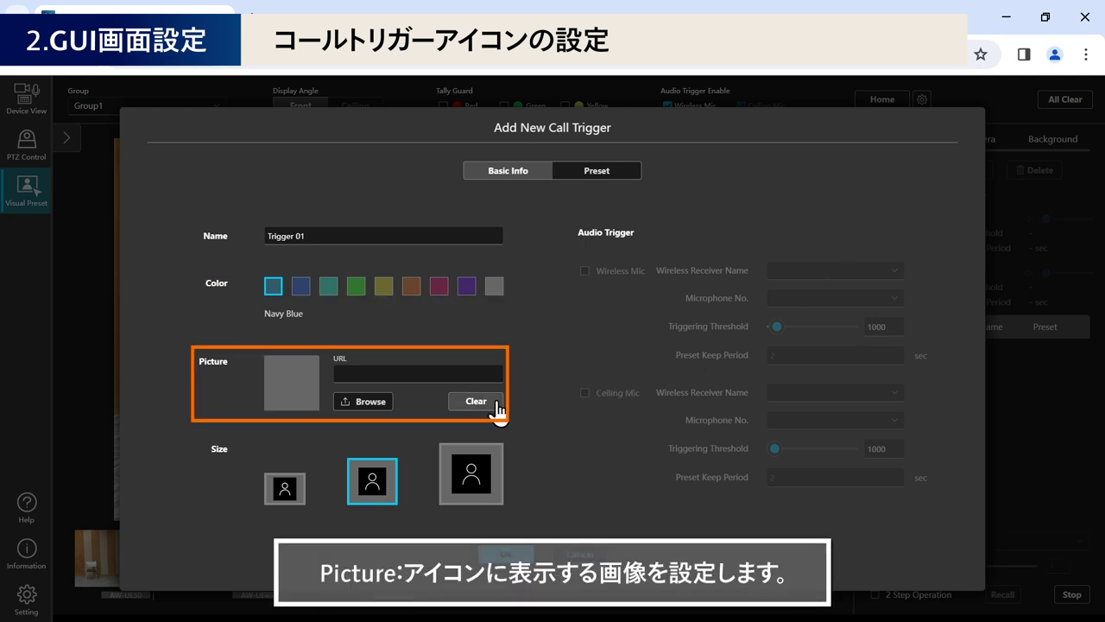
click(361, 401)
click(363, 196)
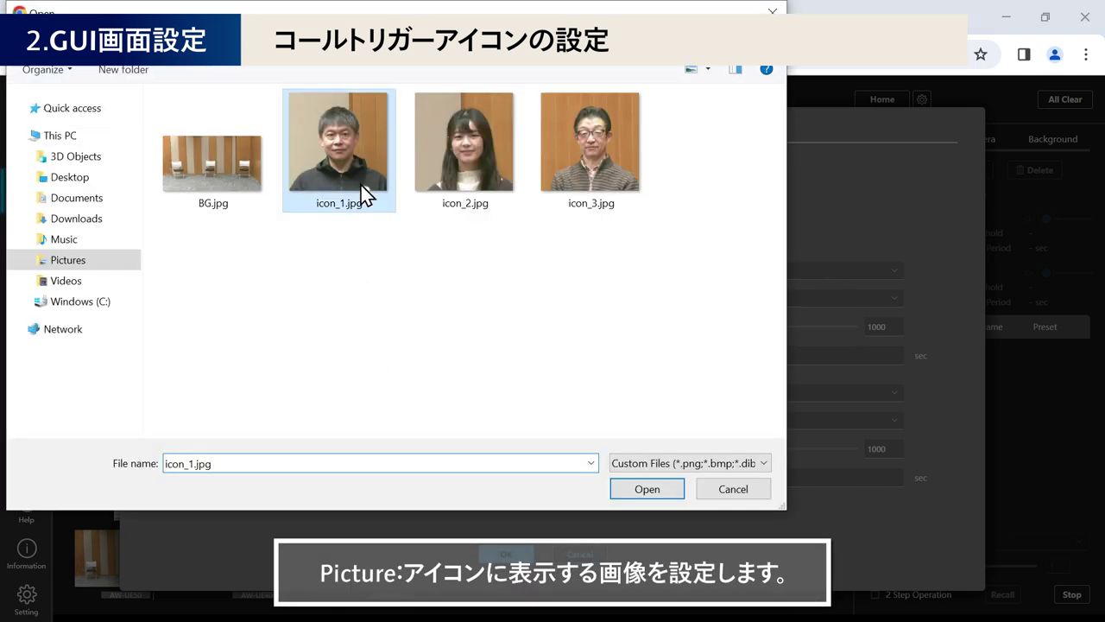
click(616, 489)
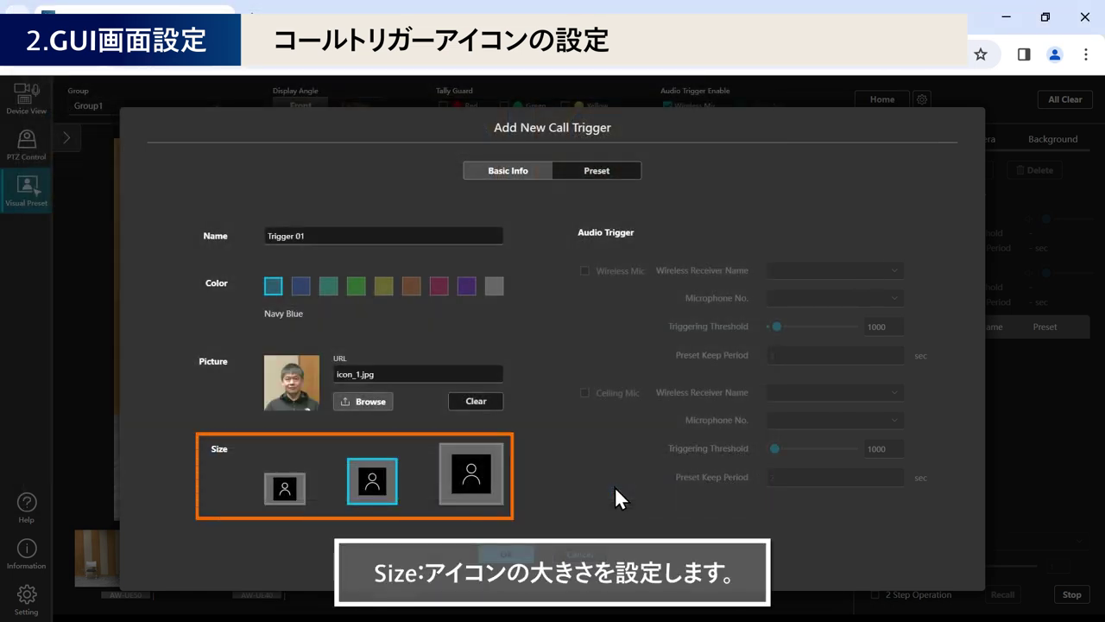
click(471, 502)
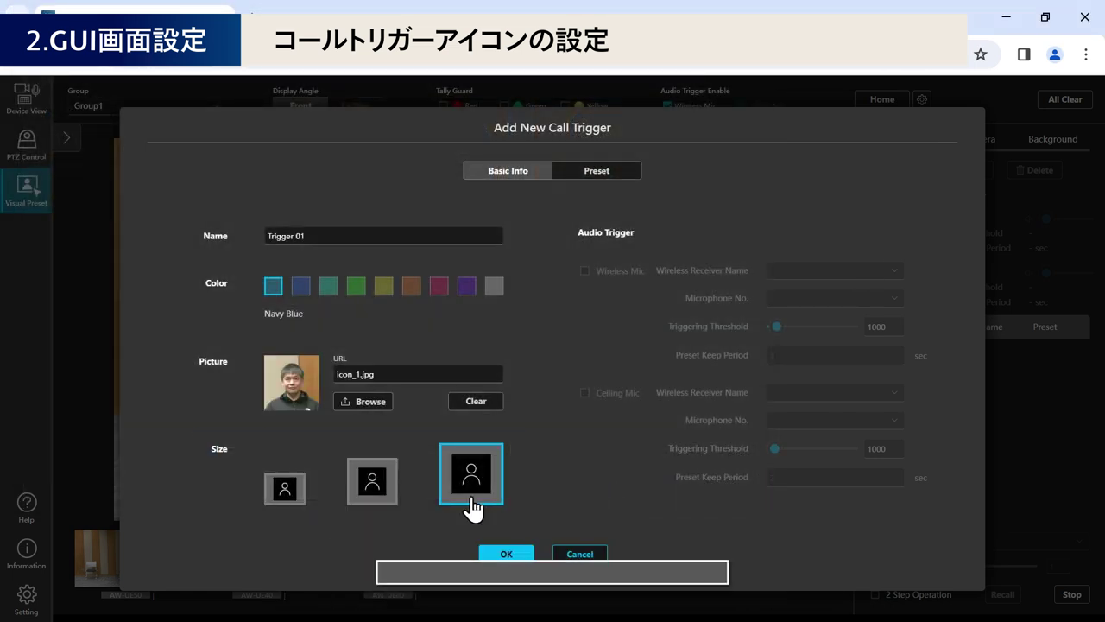
Assign Preset002 of each of the cameras AW-UE50, AW-UE40 and AW-UE80 to the new call trigger.
click(588, 176)
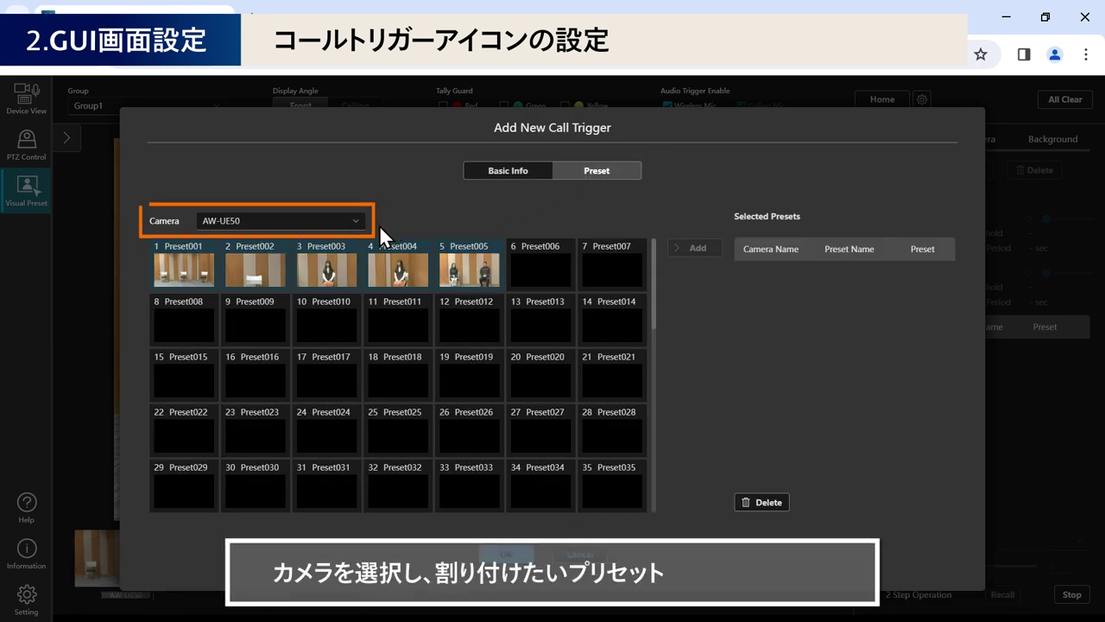
click(276, 270)
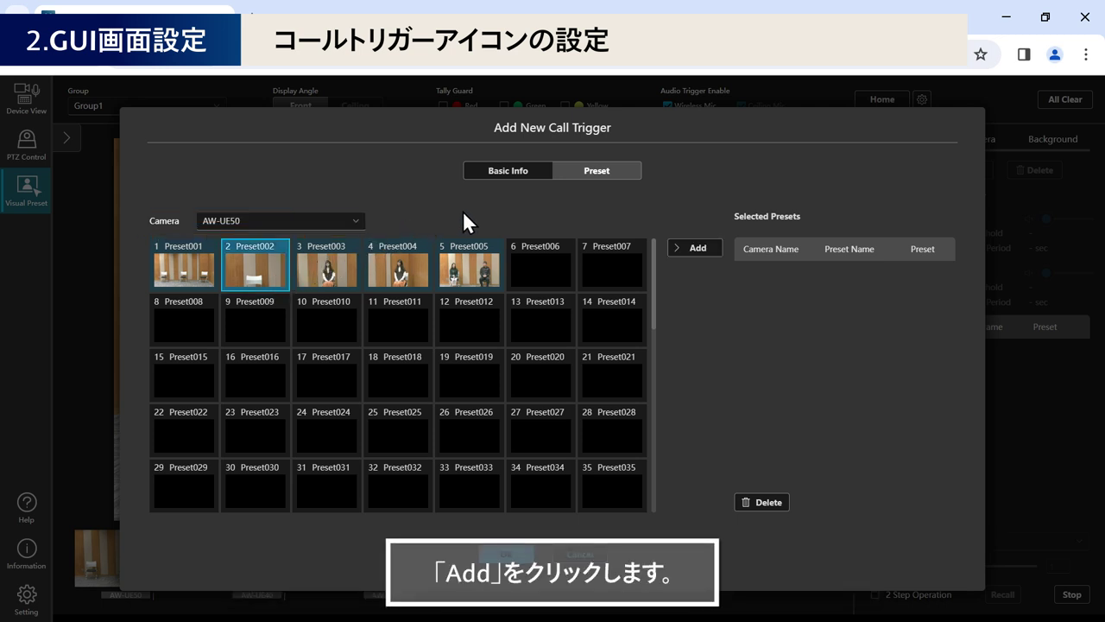
click(696, 248)
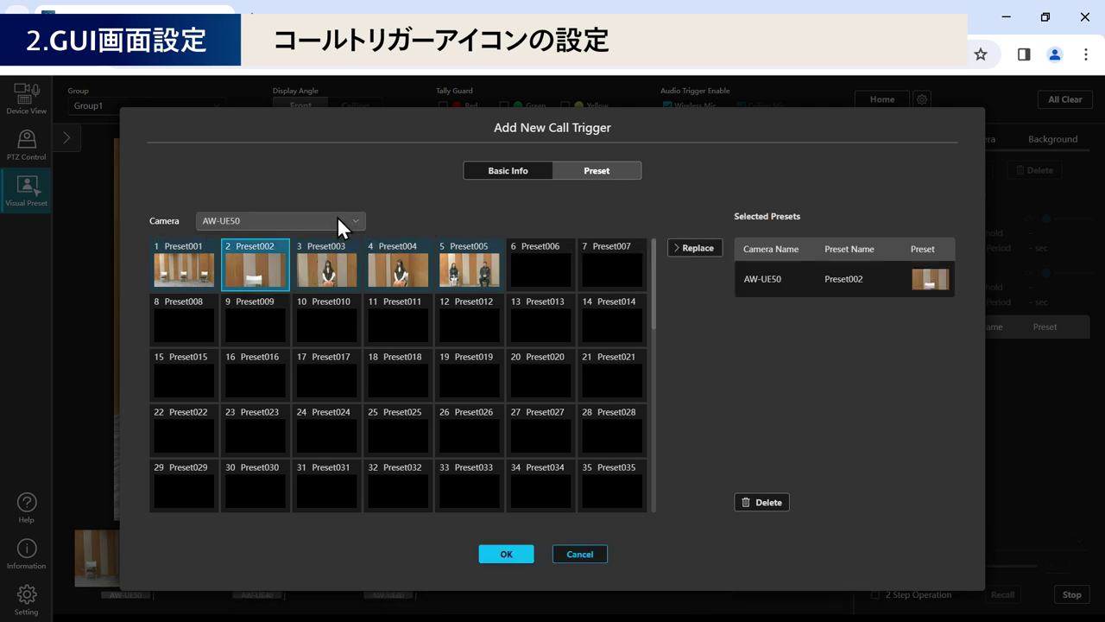
click(336, 220)
click(268, 273)
click(691, 248)
click(356, 221)
click(276, 278)
click(690, 250)
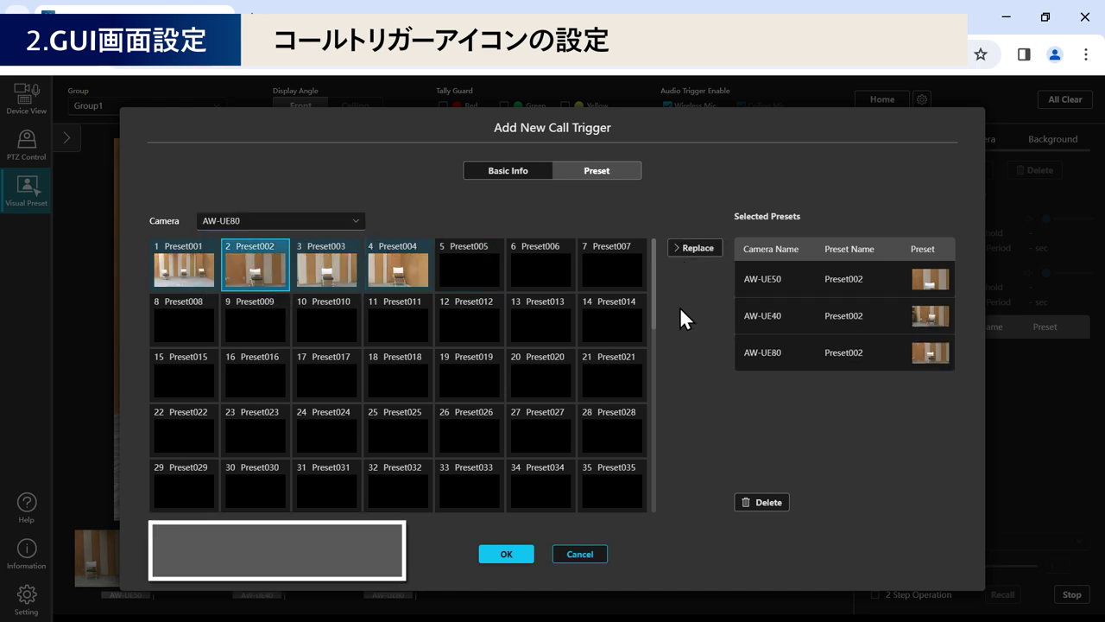
Create the call trigger and place its icon over the left chair in the background image.
click(504, 557)
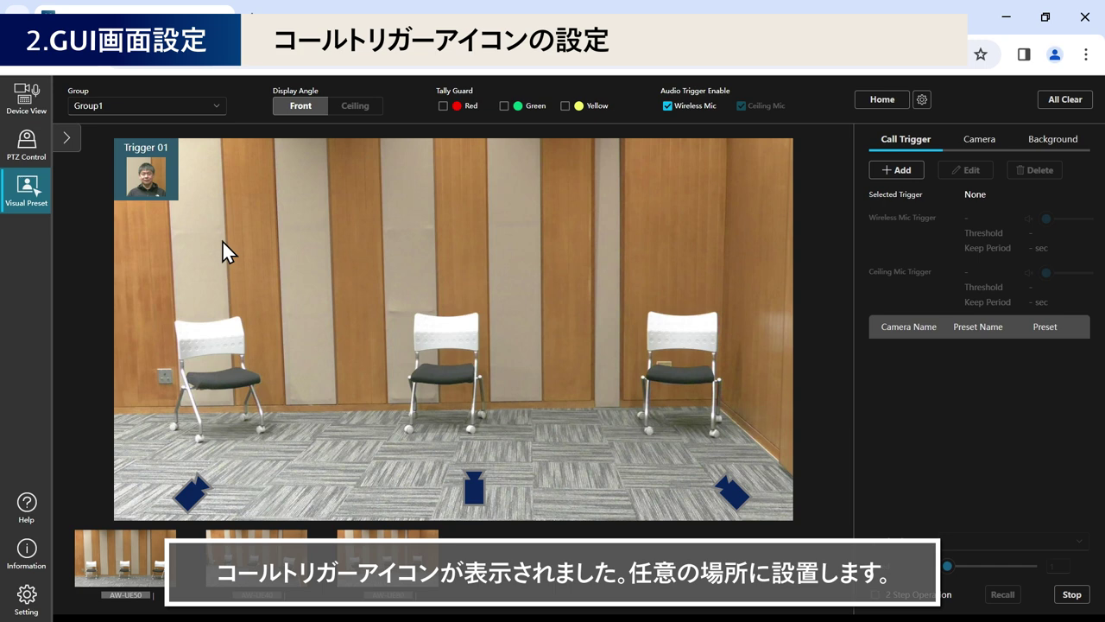
drag(147, 188, 218, 350)
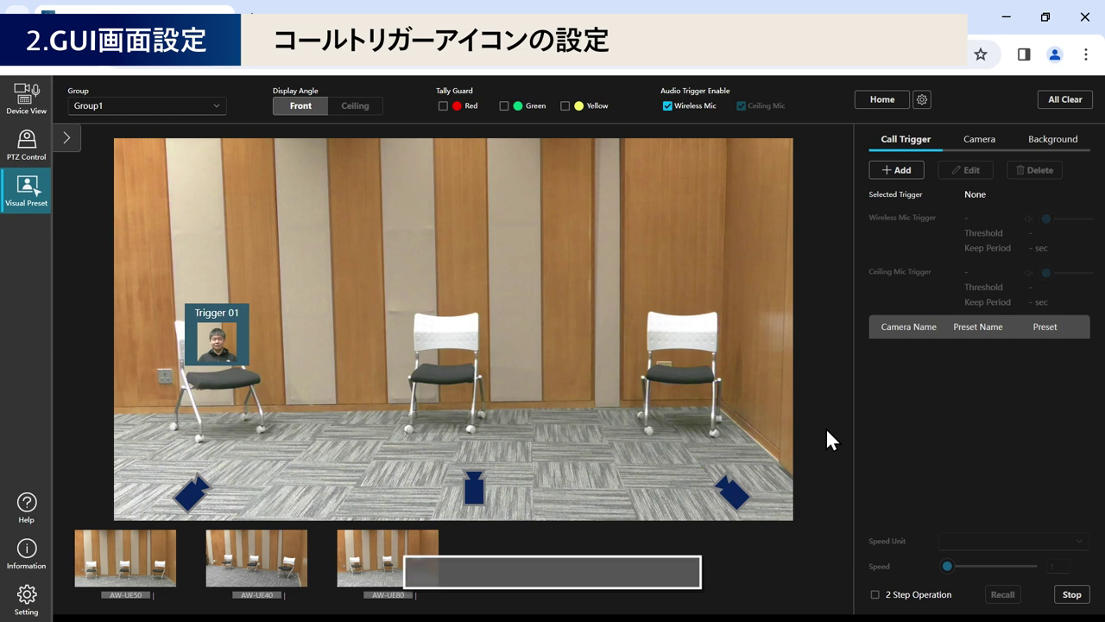
Begin a new green call trigger with icon_2.jpg as its picture and the largest icon size.
click(896, 169)
click(355, 285)
click(359, 402)
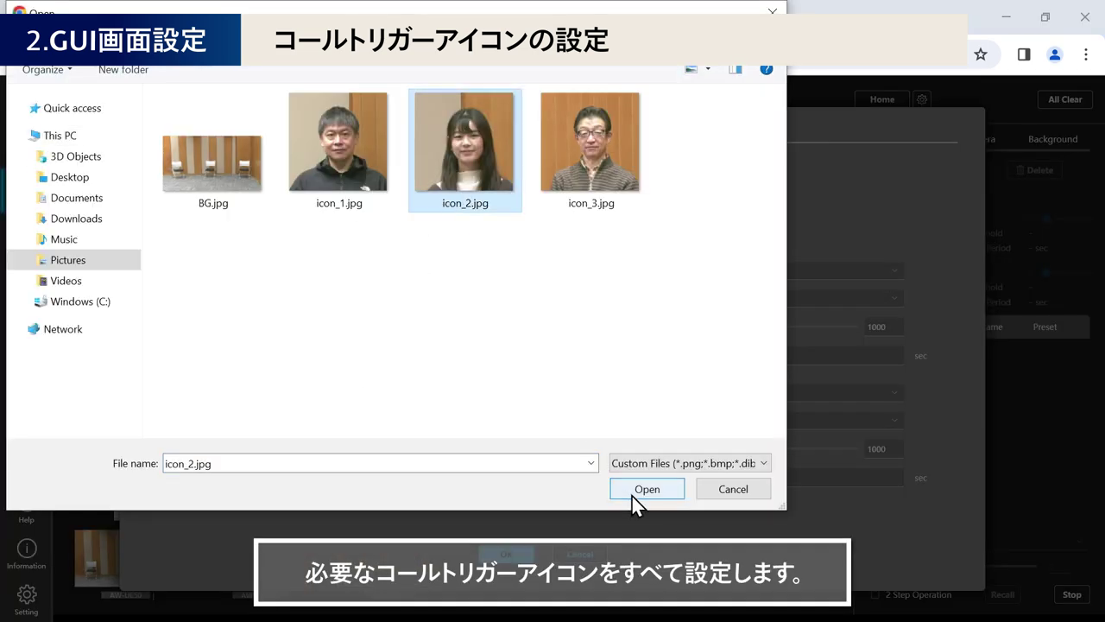
click(632, 495)
click(471, 473)
Assign AW-UE50 Preset001, AW-UE40 Preset003 and AW-UE80 Preset003 to the green call trigger and create it for the centre chair.
click(192, 275)
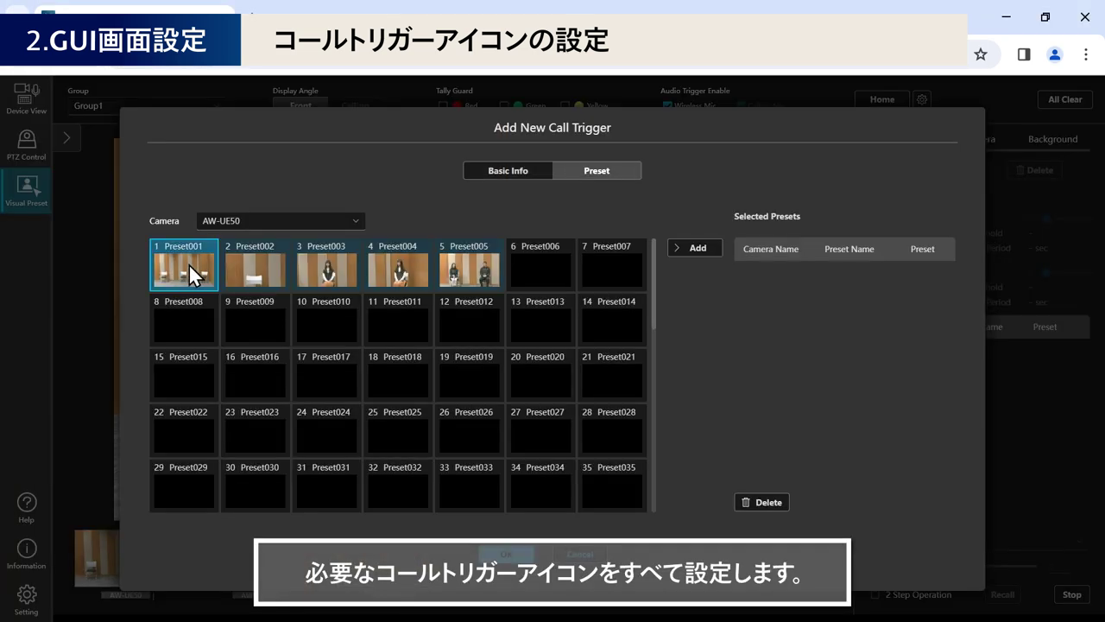
click(695, 247)
click(347, 221)
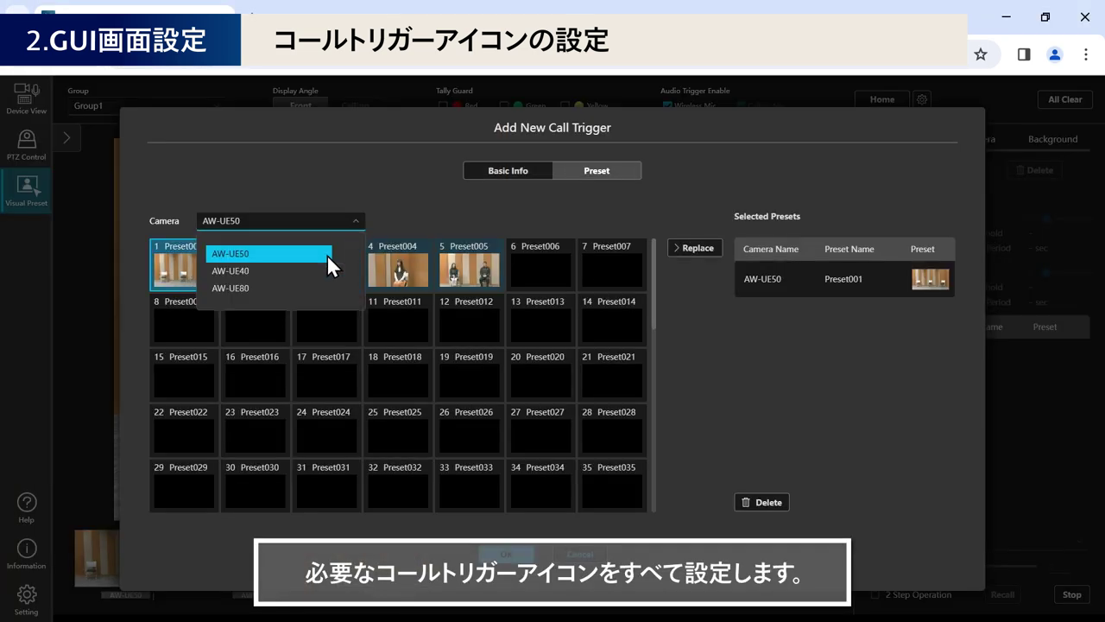
click(223, 267)
click(355, 269)
click(695, 247)
click(316, 221)
click(222, 289)
click(337, 273)
click(691, 248)
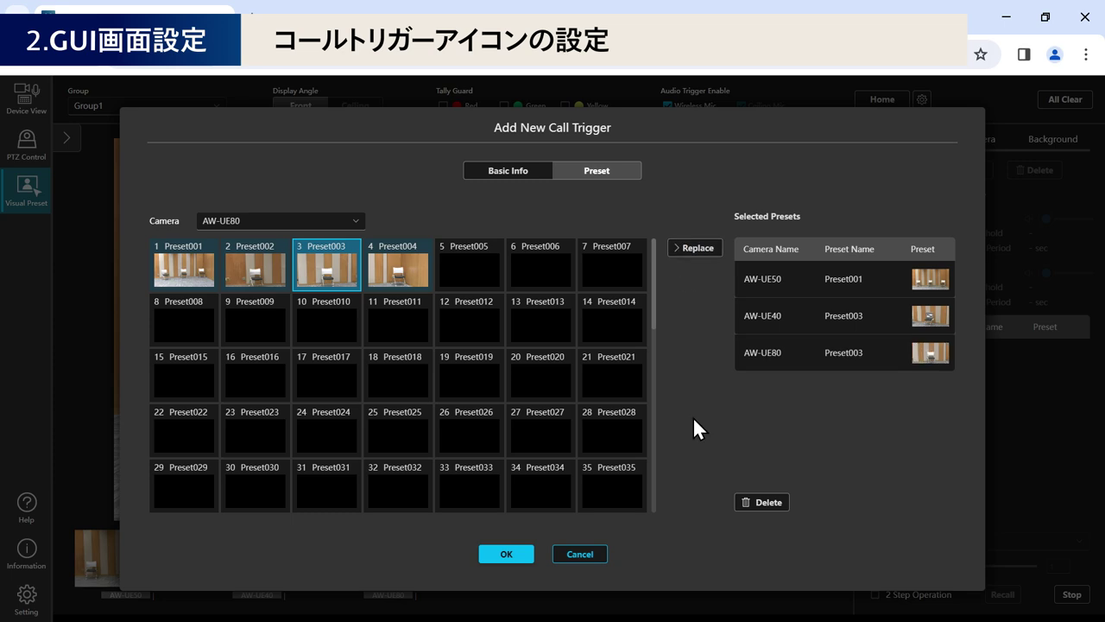
click(506, 553)
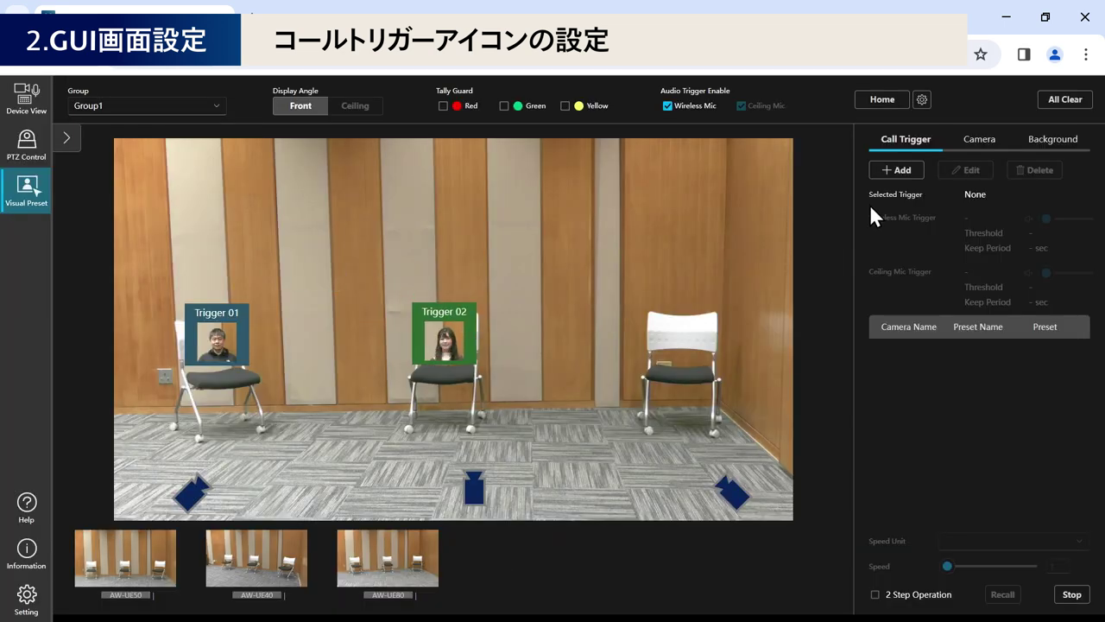
Begin a new orange call trigger with icon_3.jpg as its picture.
click(896, 170)
click(416, 285)
click(382, 404)
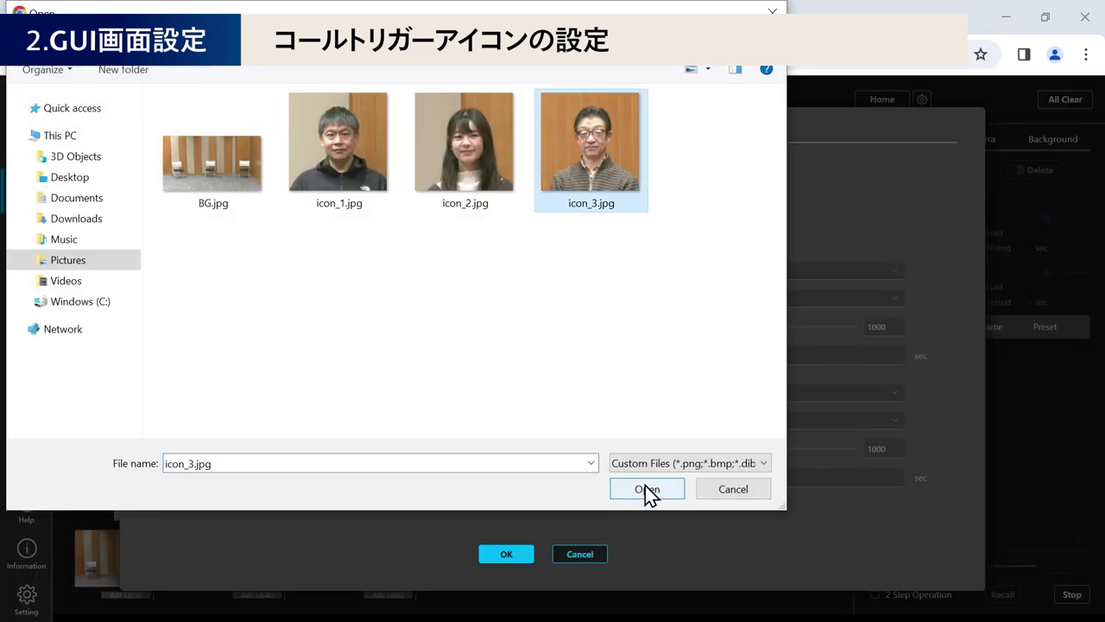
click(648, 489)
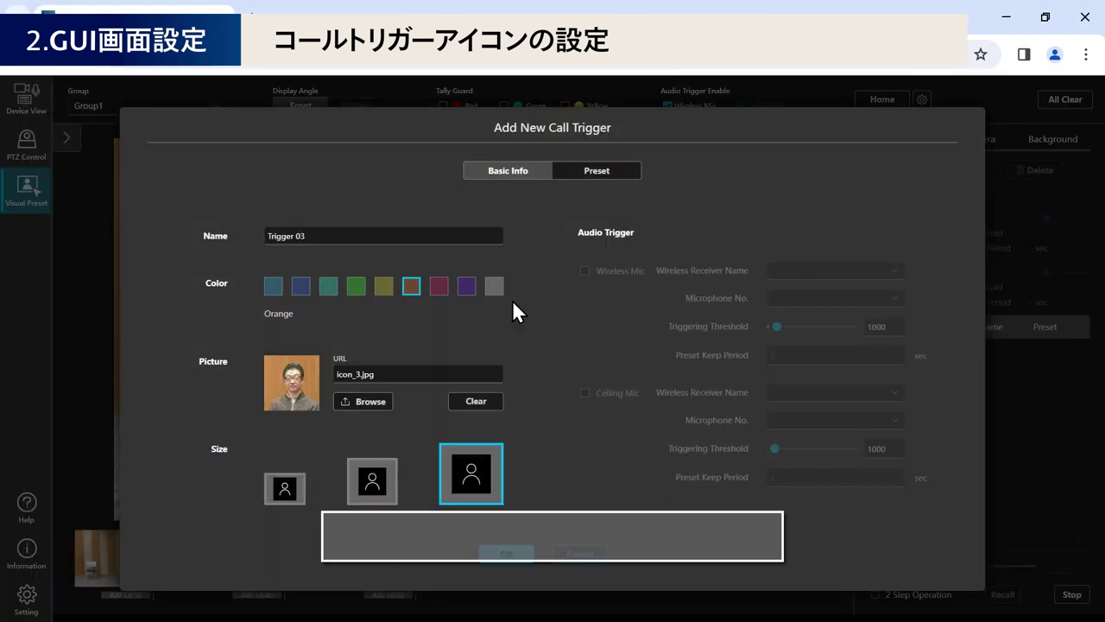
Assign only Preset004 of camera AW-UE40 to the orange call trigger, create it and place its icon over the right chair.
click(584, 172)
click(349, 217)
click(305, 268)
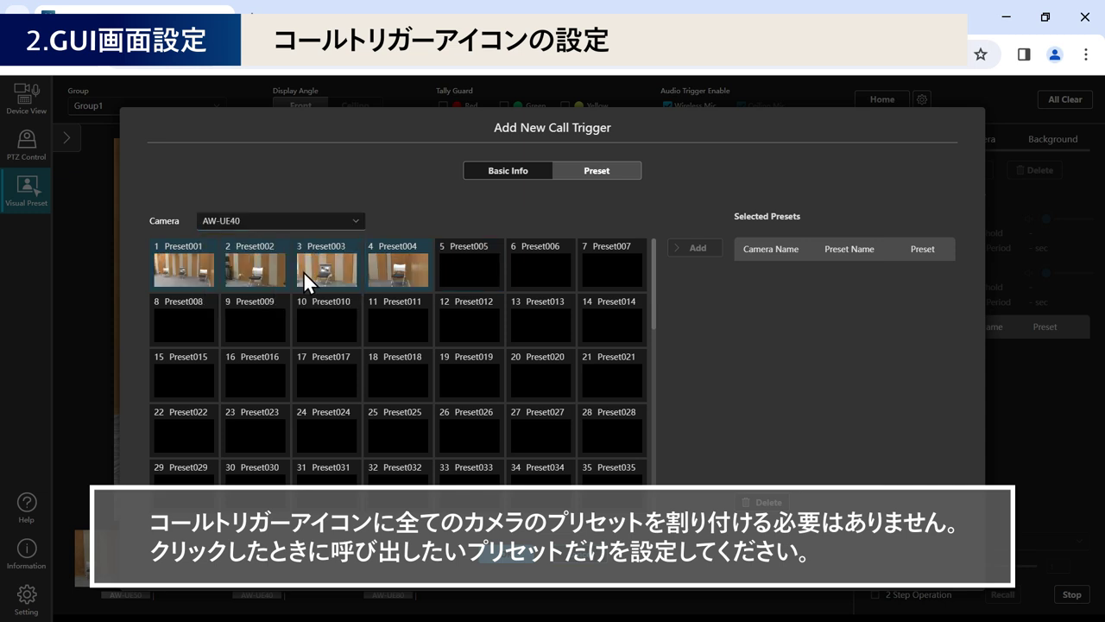
click(386, 267)
click(703, 253)
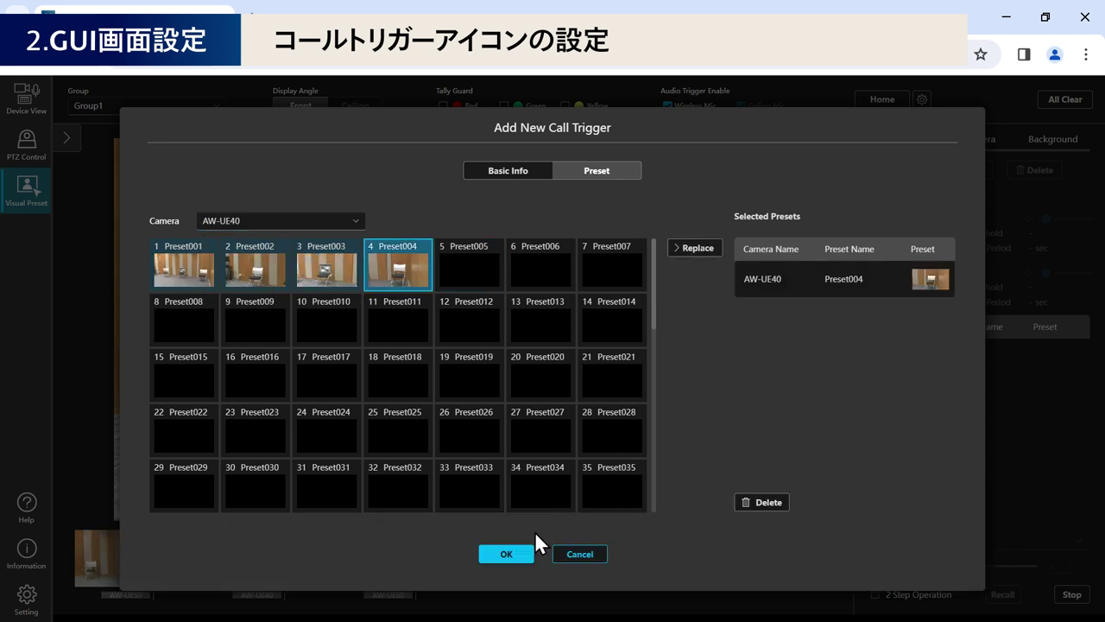
click(516, 552)
drag(444, 335, 688, 339)
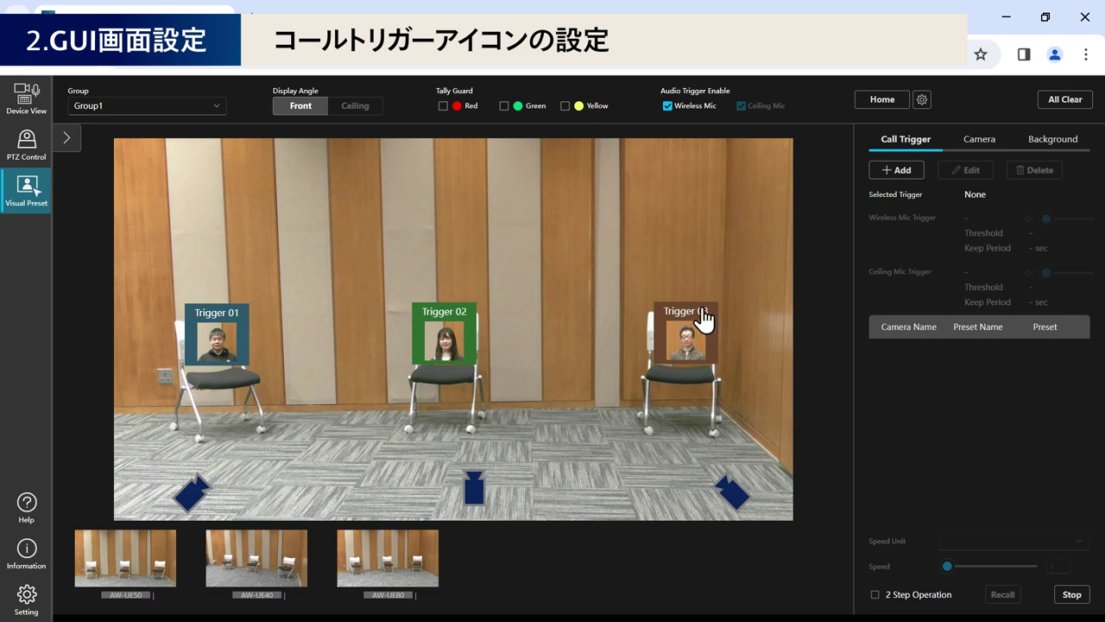
Begin a new call trigger named 2shot with the colour Pink.
click(902, 171)
click(452, 232)
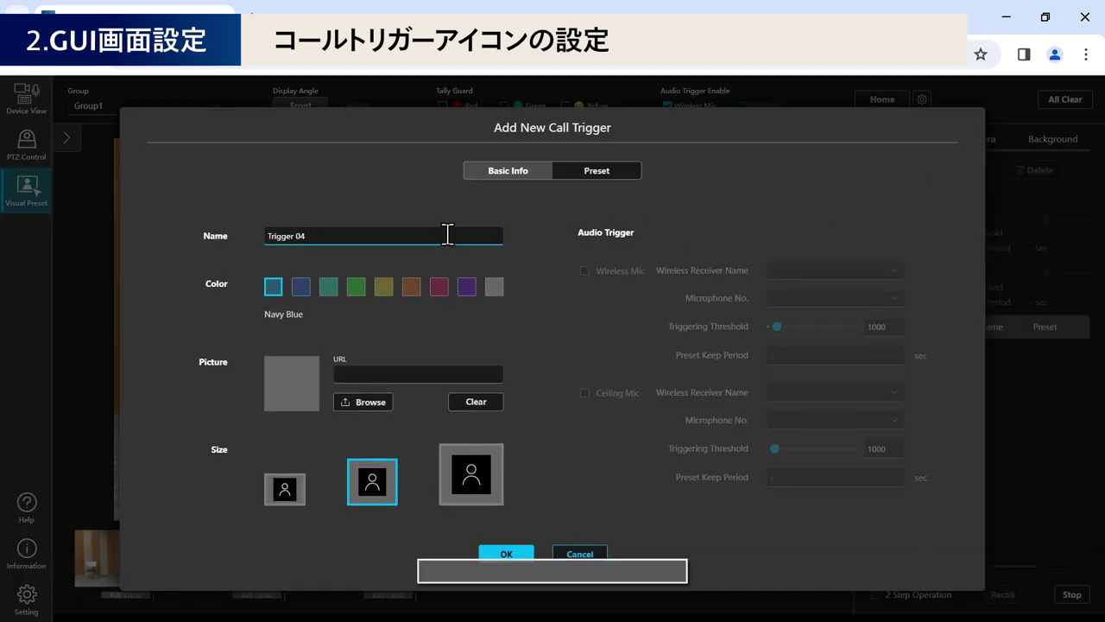
key(BackSpace)
key(BackSpace)
key(BackSpace)
key(BackSpace)
key(BackSpace)
key(BackSpace)
key(BackSpace)
key(BackSpace)
key(BackSpace)
key(BackSpace)
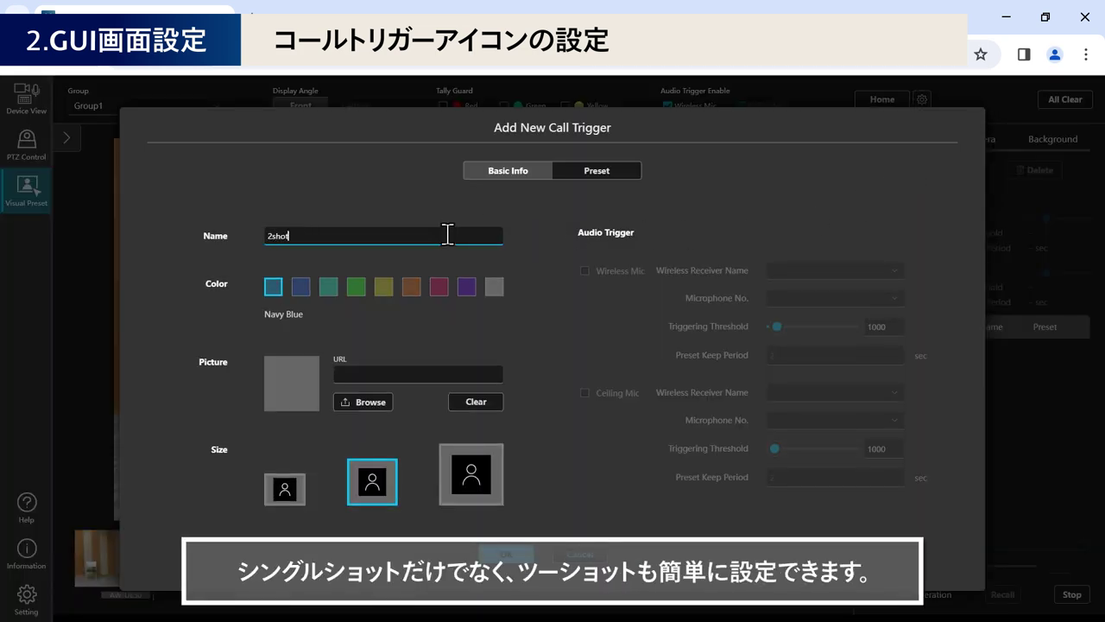
click(438, 287)
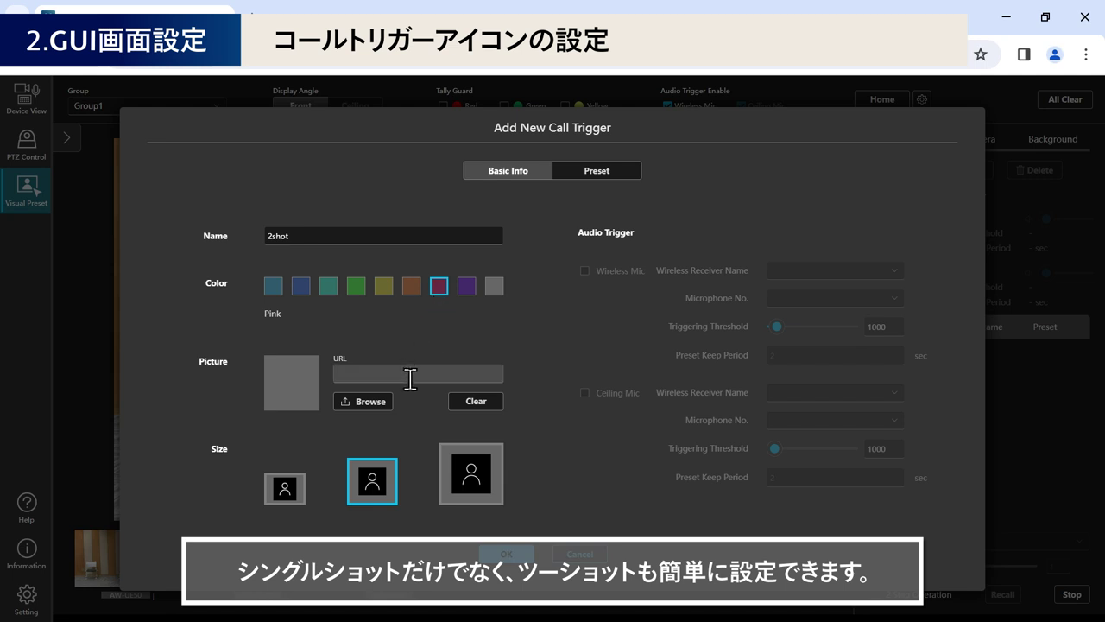
Create the 2shot trigger with AW-UE50 Preset005, AW-UE40 Preset002 and AW-UE80 Preset003, placing its icon between the left and centre chairs.
click(599, 174)
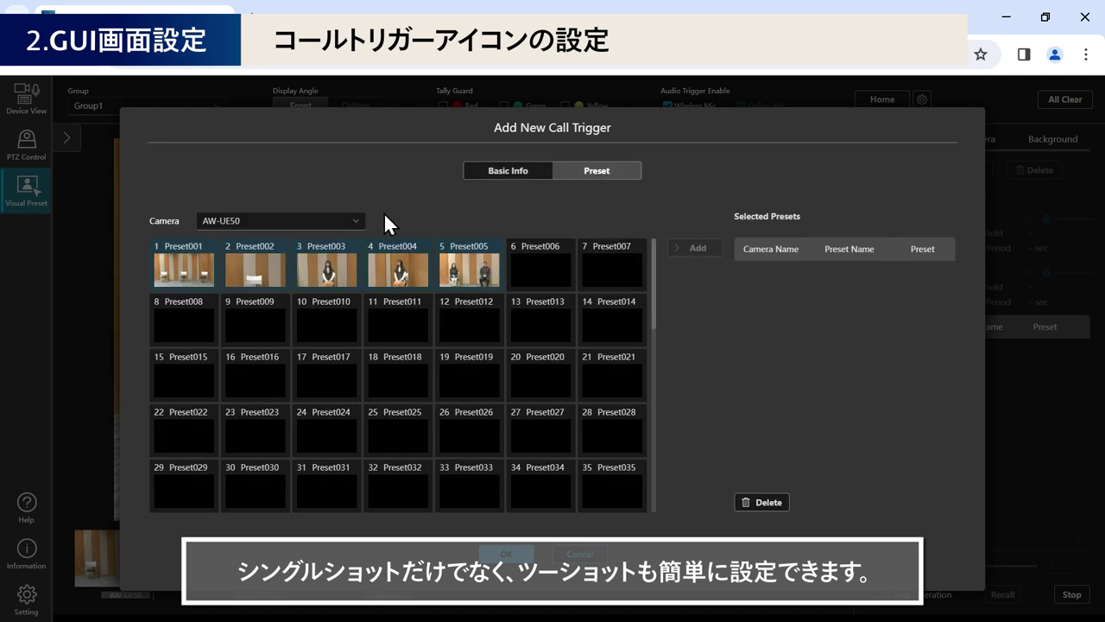
click(471, 275)
click(690, 250)
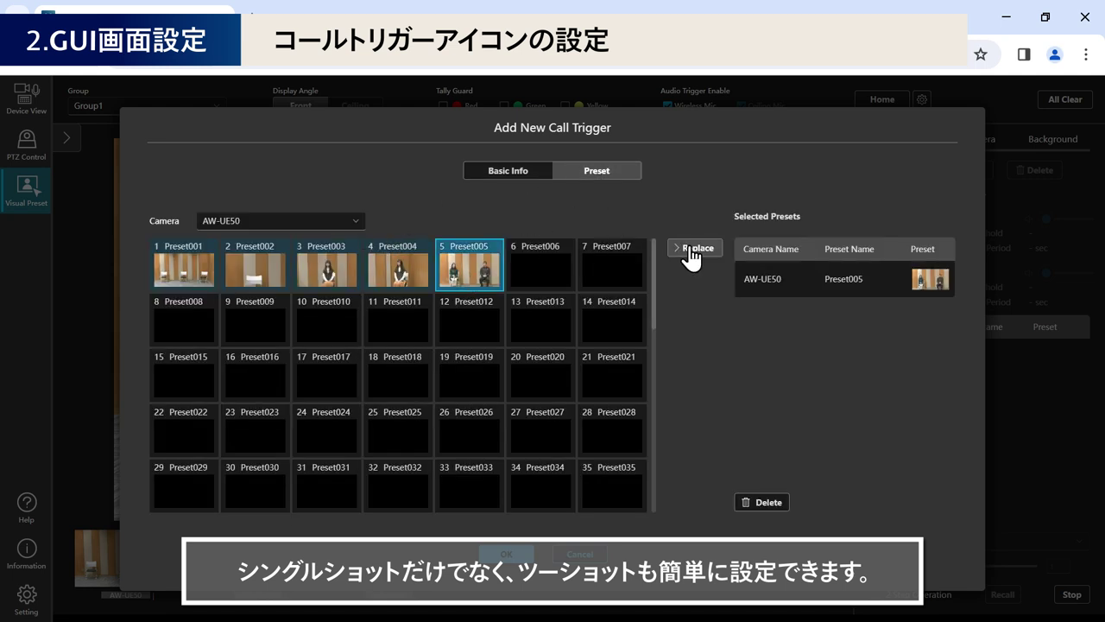
click(358, 223)
click(260, 271)
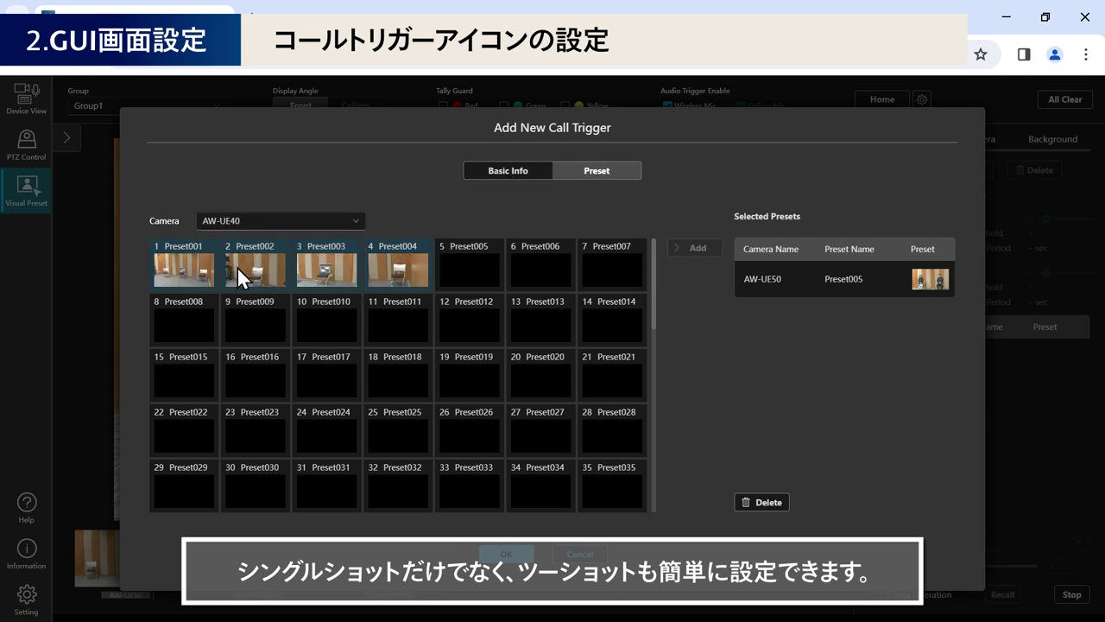
click(236, 266)
click(691, 249)
click(336, 223)
click(289, 290)
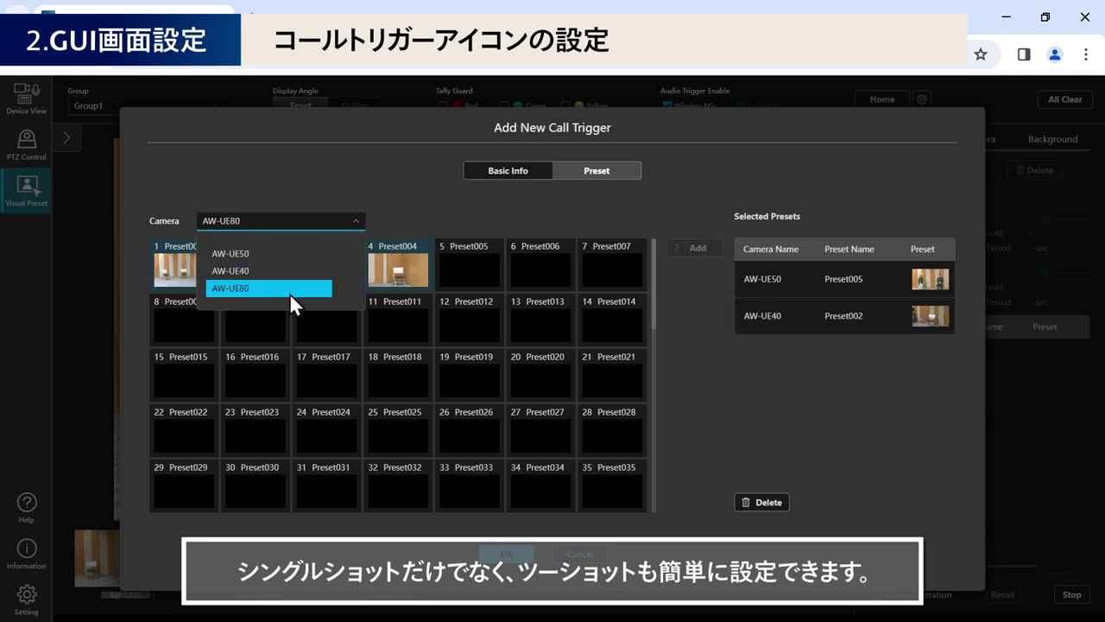
click(326, 272)
click(695, 248)
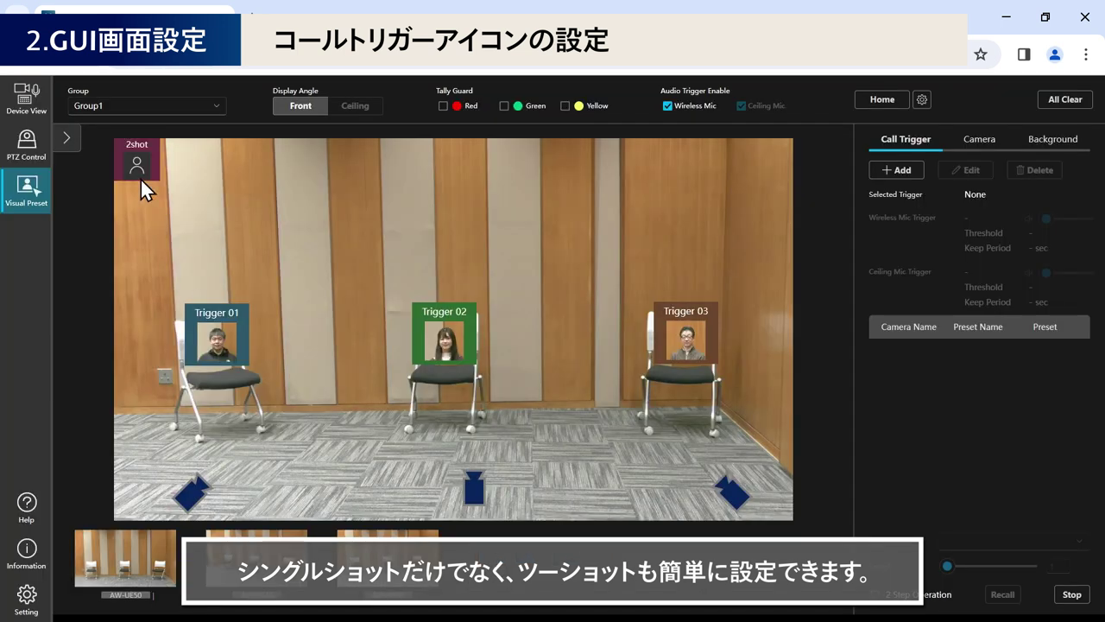
drag(139, 177, 329, 318)
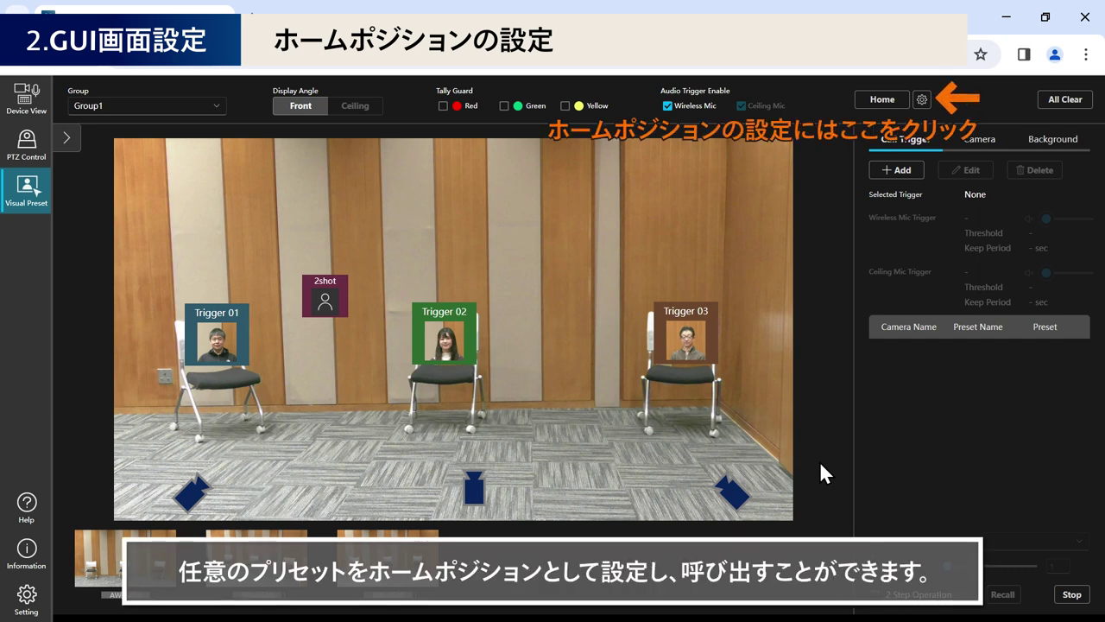
Set the home position to Preset001 for each of the cameras AW-UE50, AW-UE40 and AW-UE80.
click(921, 99)
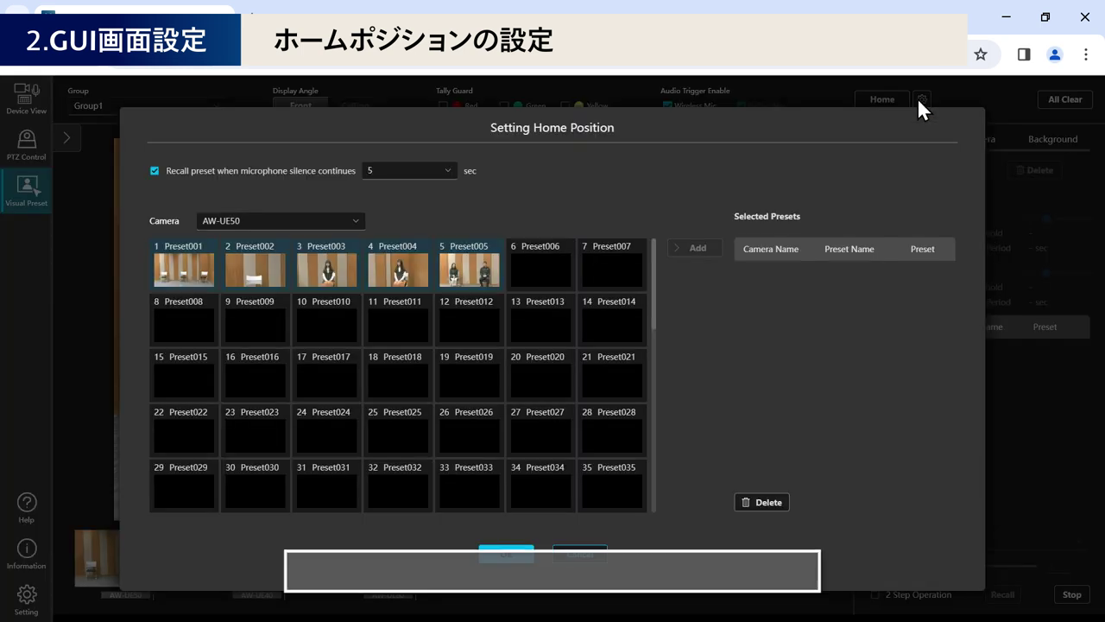
click(197, 268)
click(684, 249)
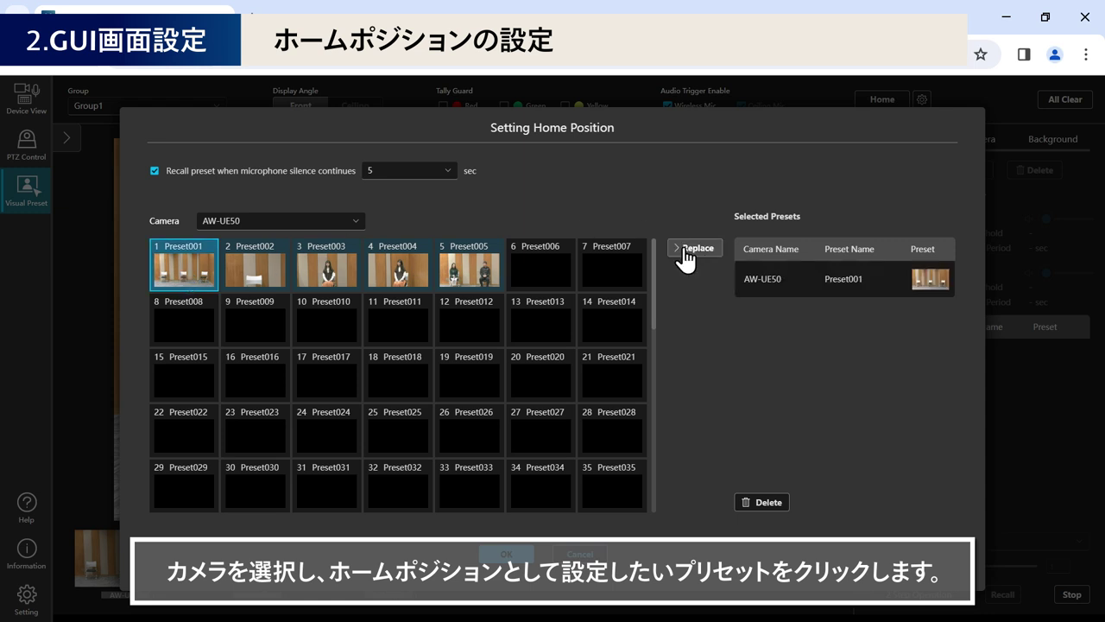
click(349, 221)
click(259, 264)
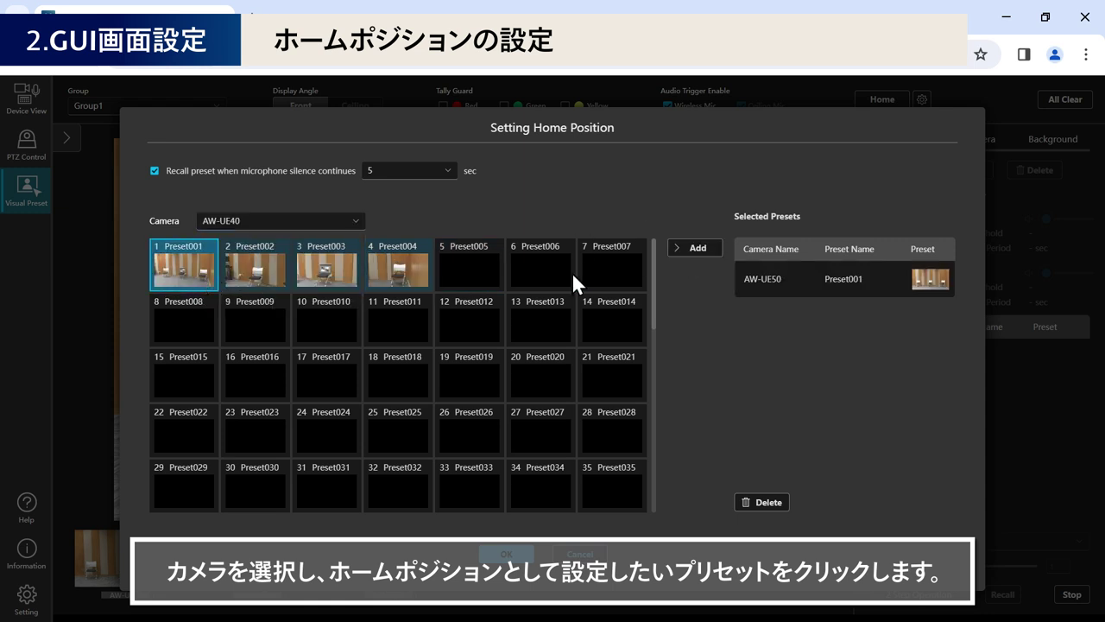
click(695, 248)
click(344, 222)
click(290, 266)
click(193, 279)
click(686, 250)
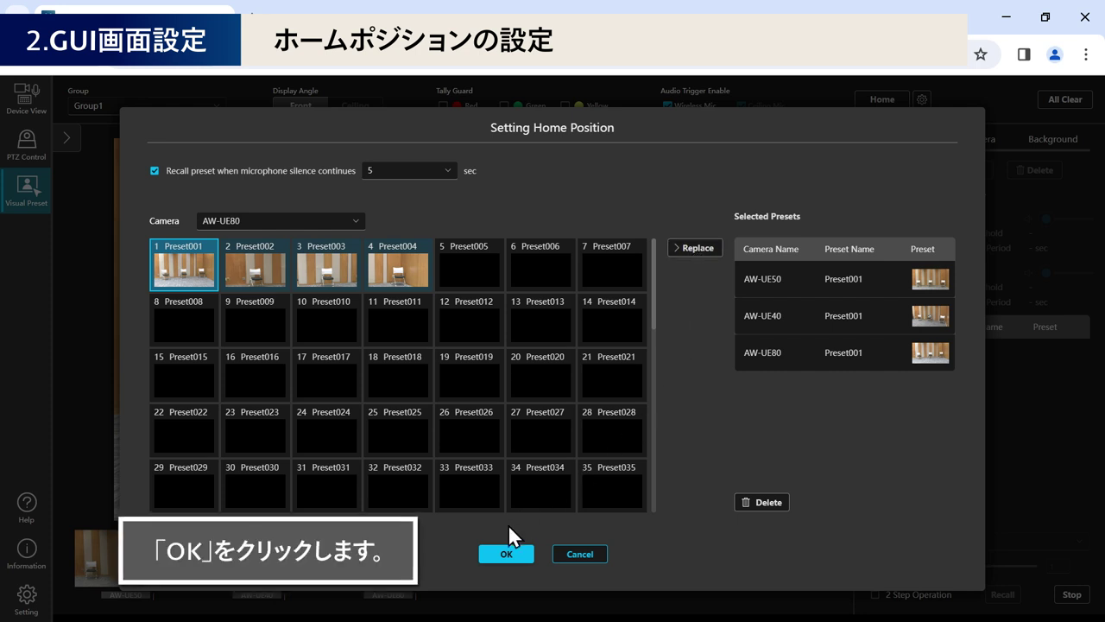
click(496, 554)
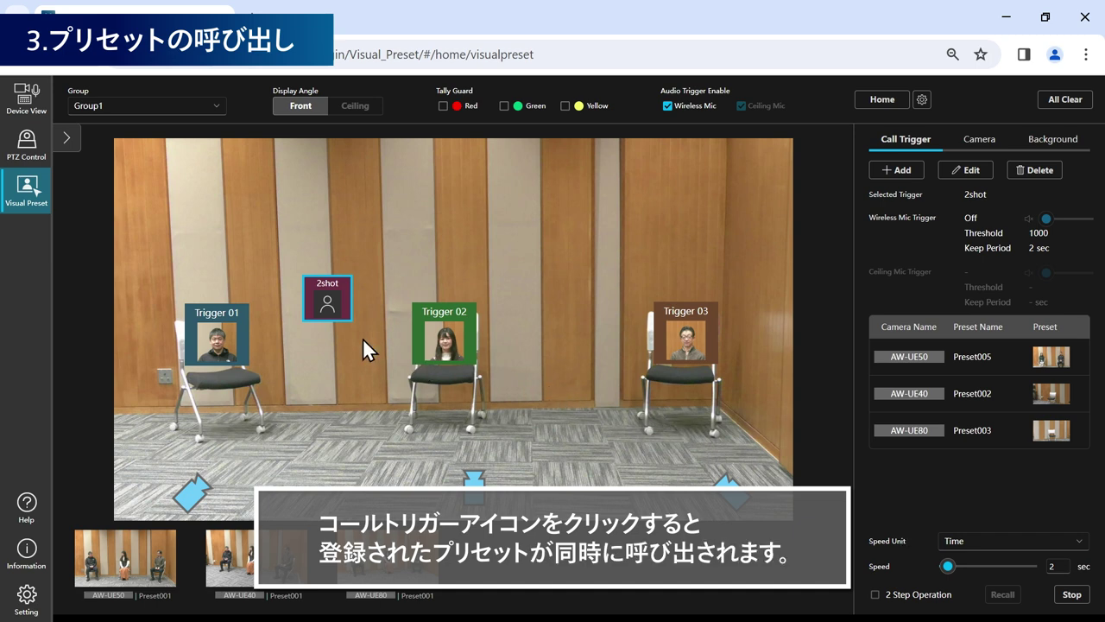
Recall the presets of Trigger 01, Trigger 02, Trigger 03 and 2shot in turn, and return the cameras to the home position.
click(220, 339)
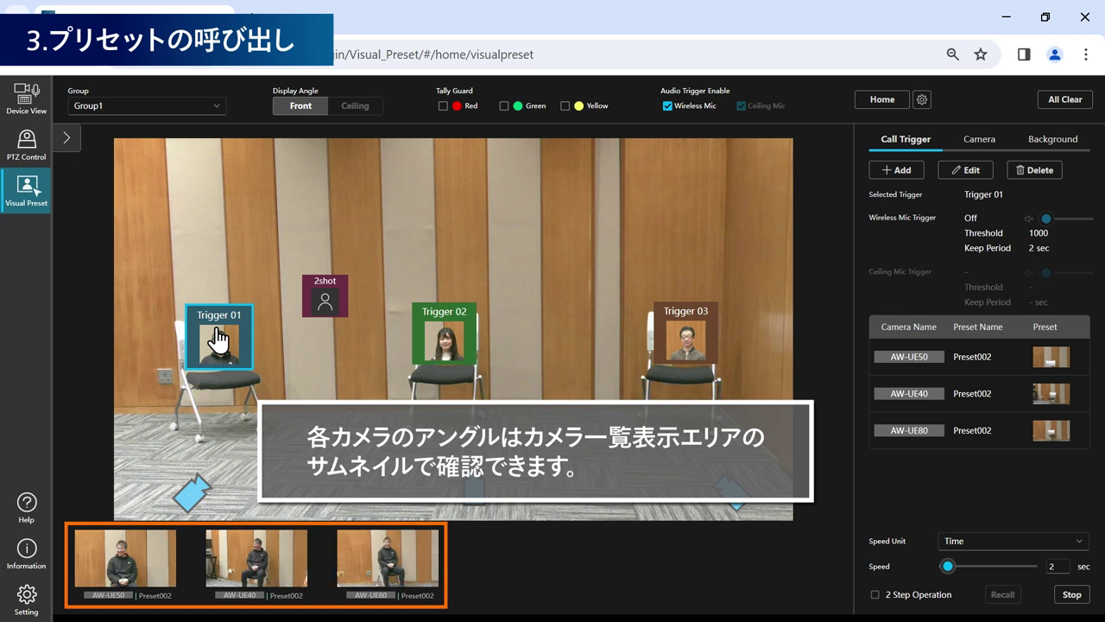
click(443, 350)
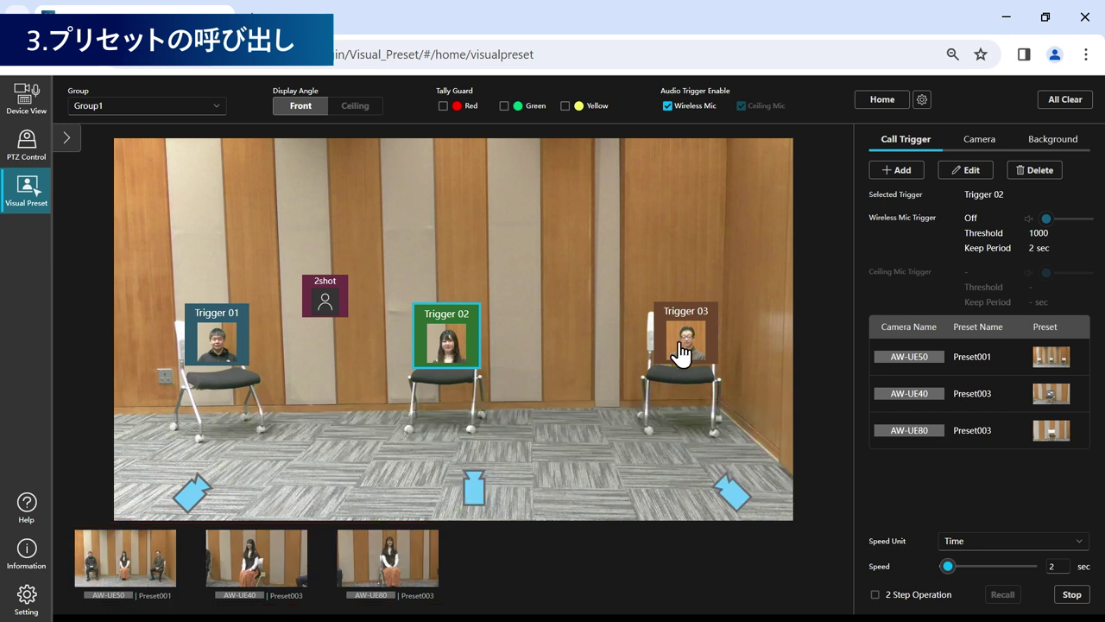
click(684, 352)
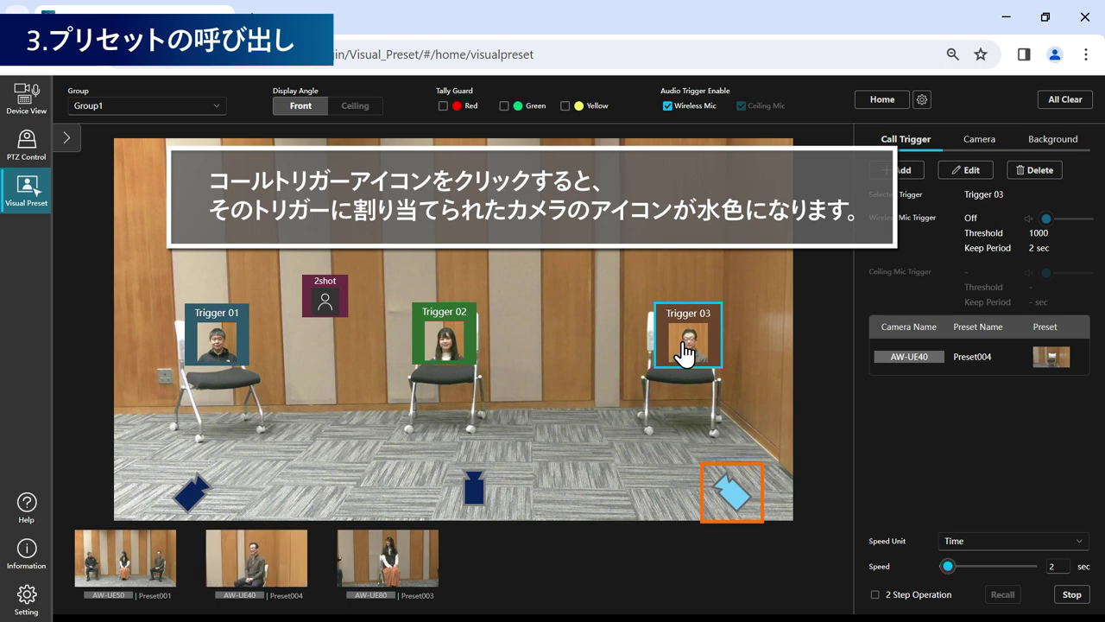
click(329, 297)
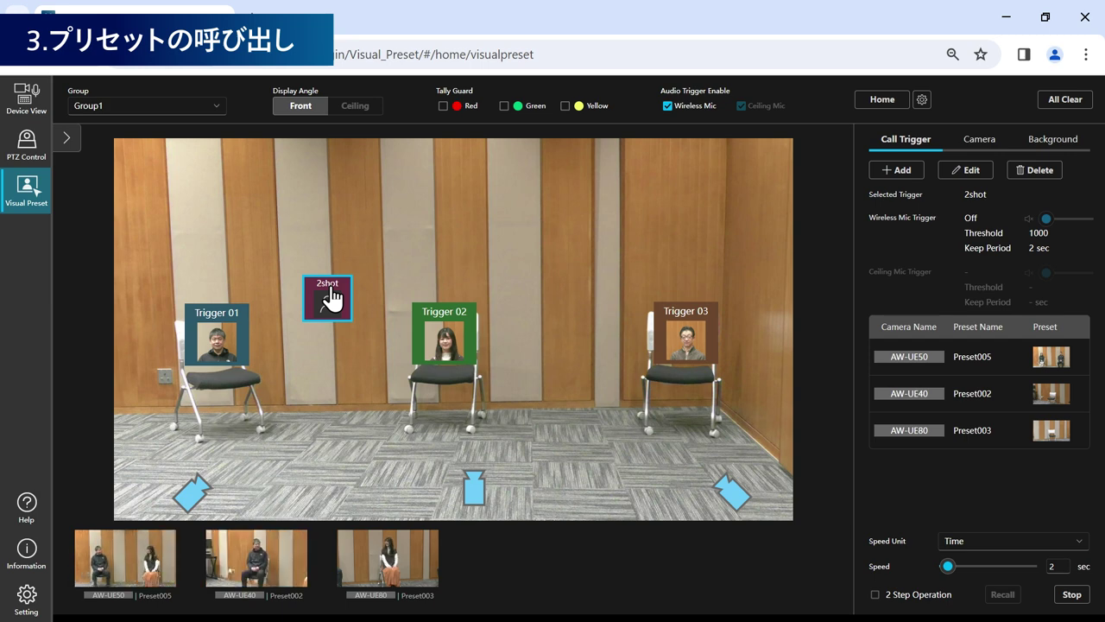
click(882, 99)
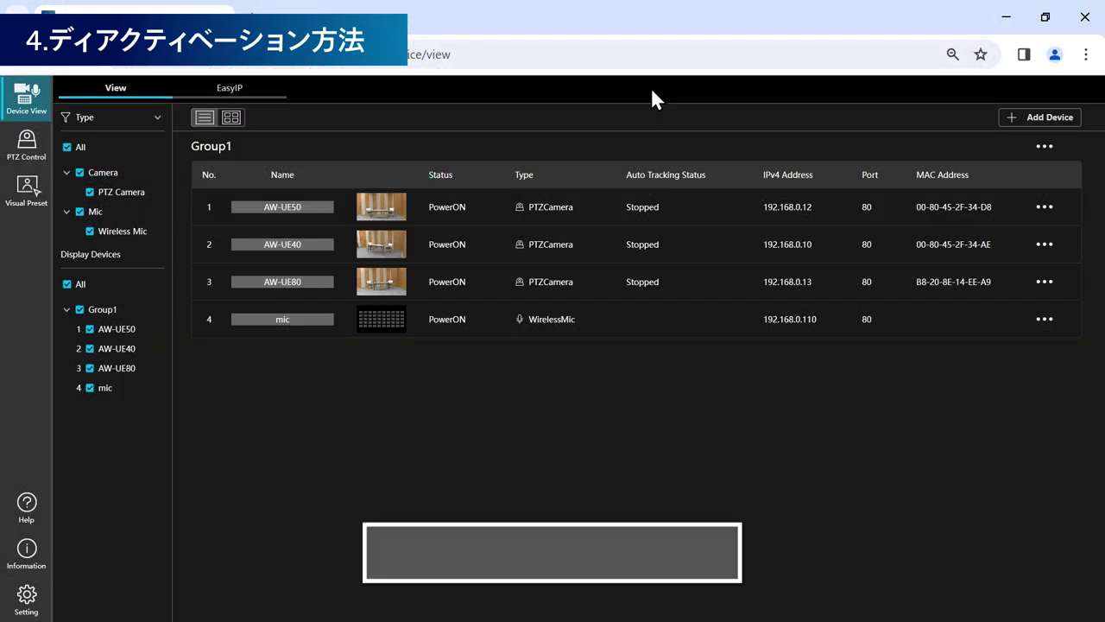
Deactivate the Visual Preset plugin's license and close the license dialog.
click(26, 551)
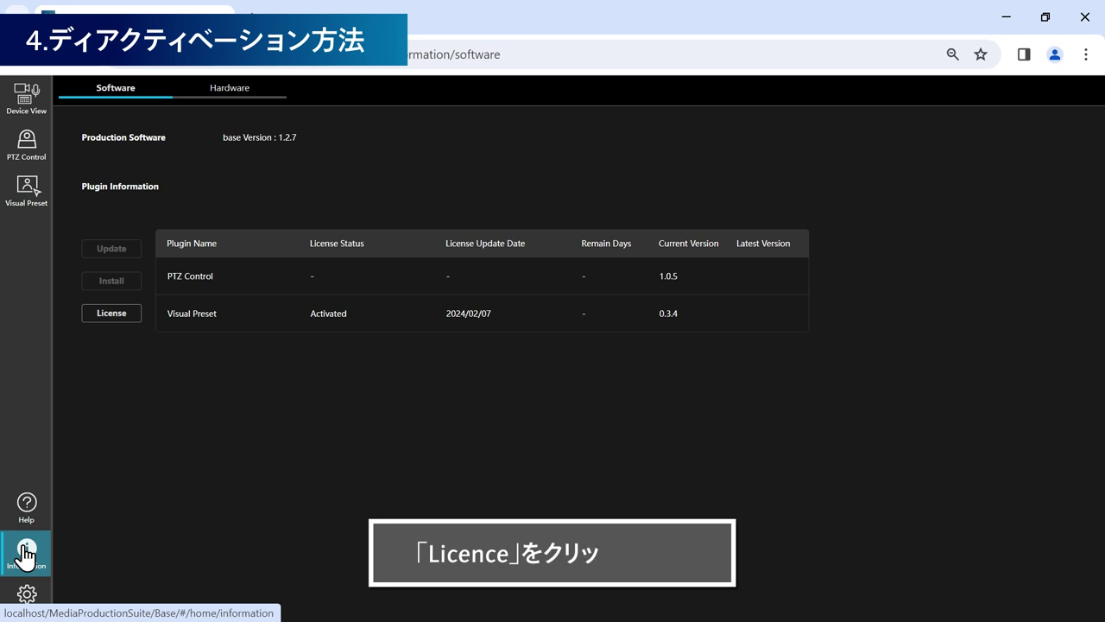
click(116, 315)
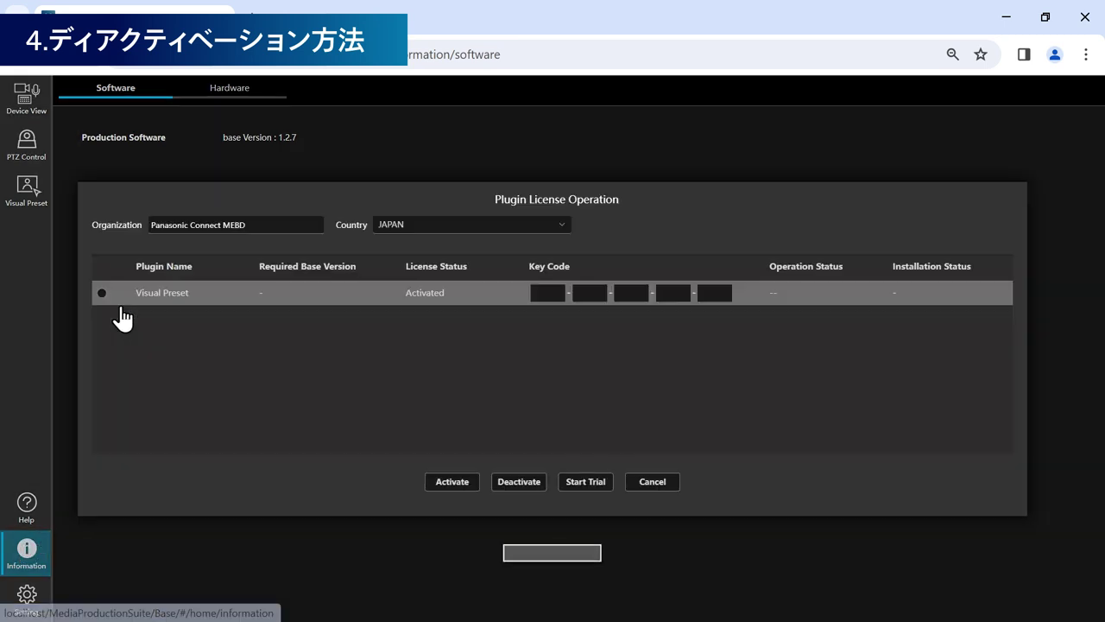
click(102, 294)
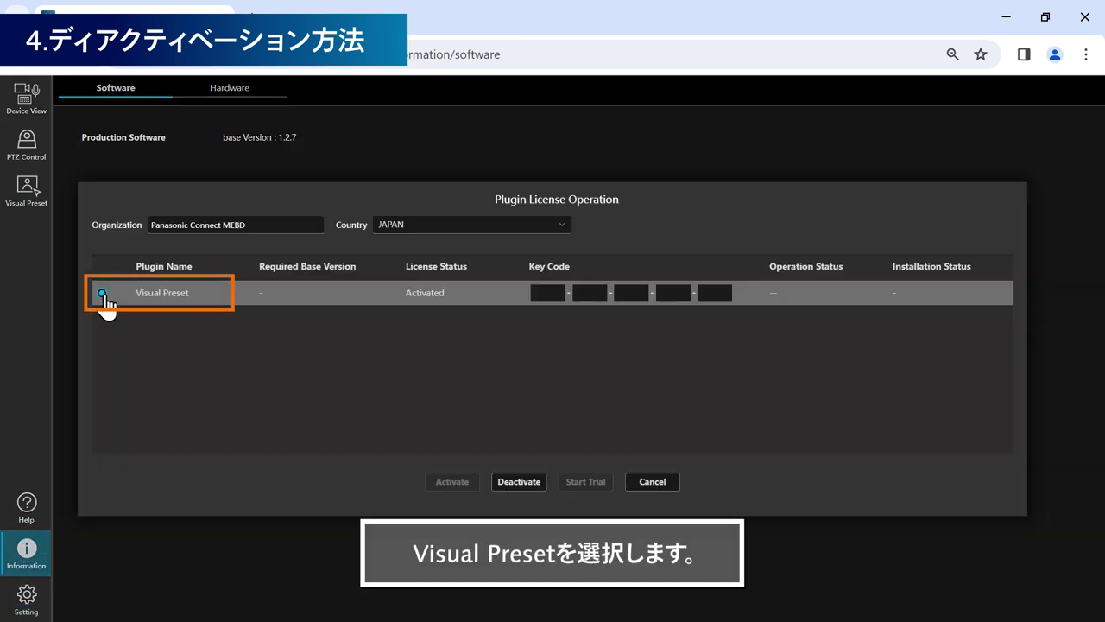
click(519, 481)
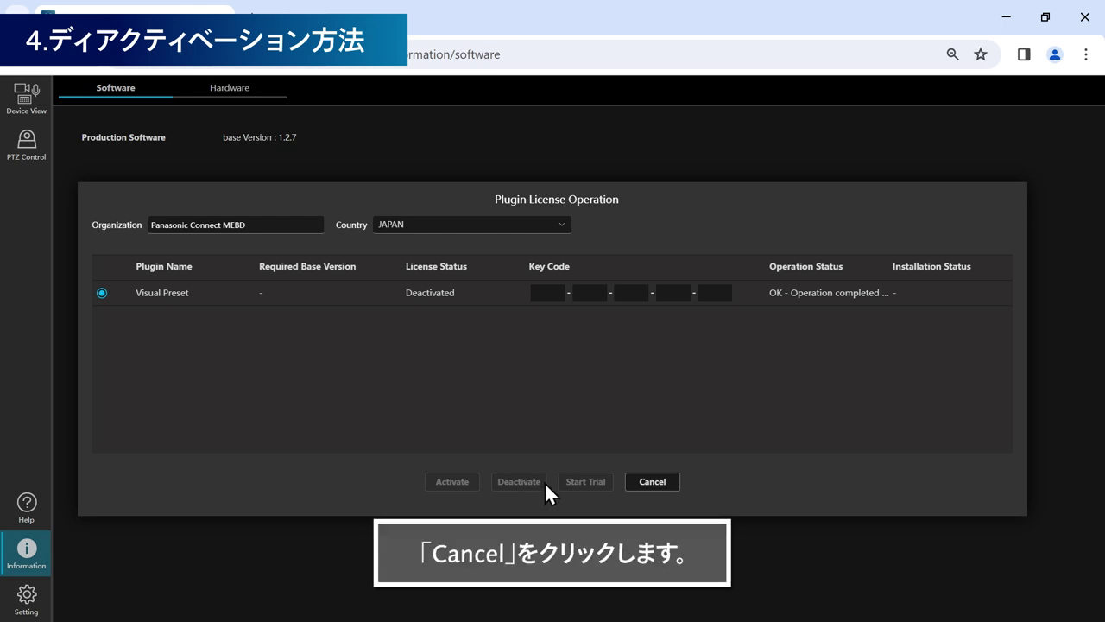
click(648, 482)
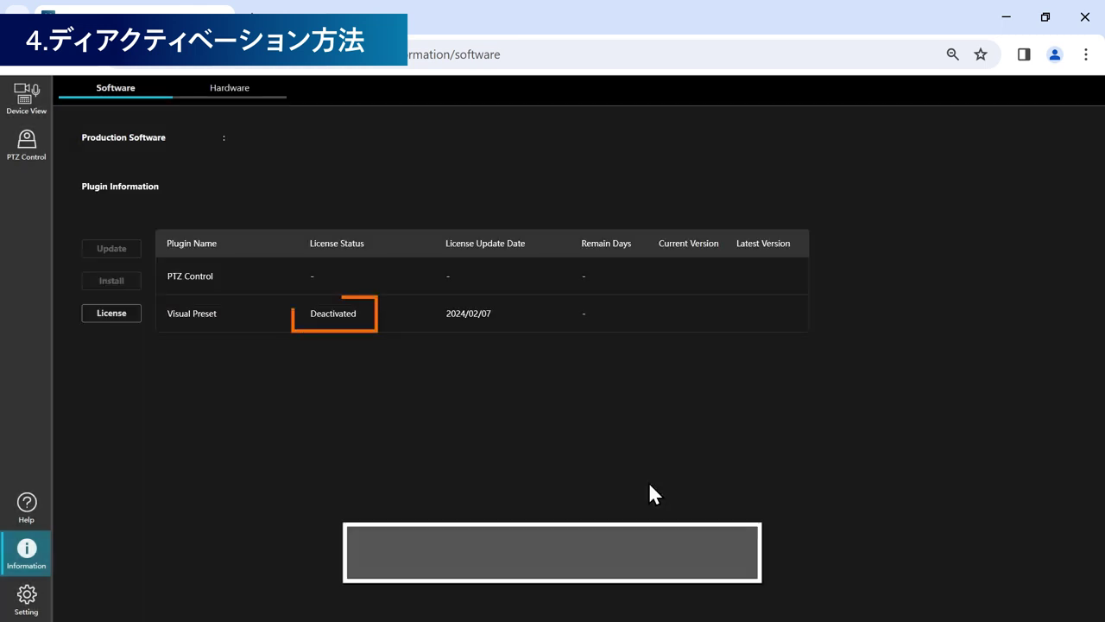